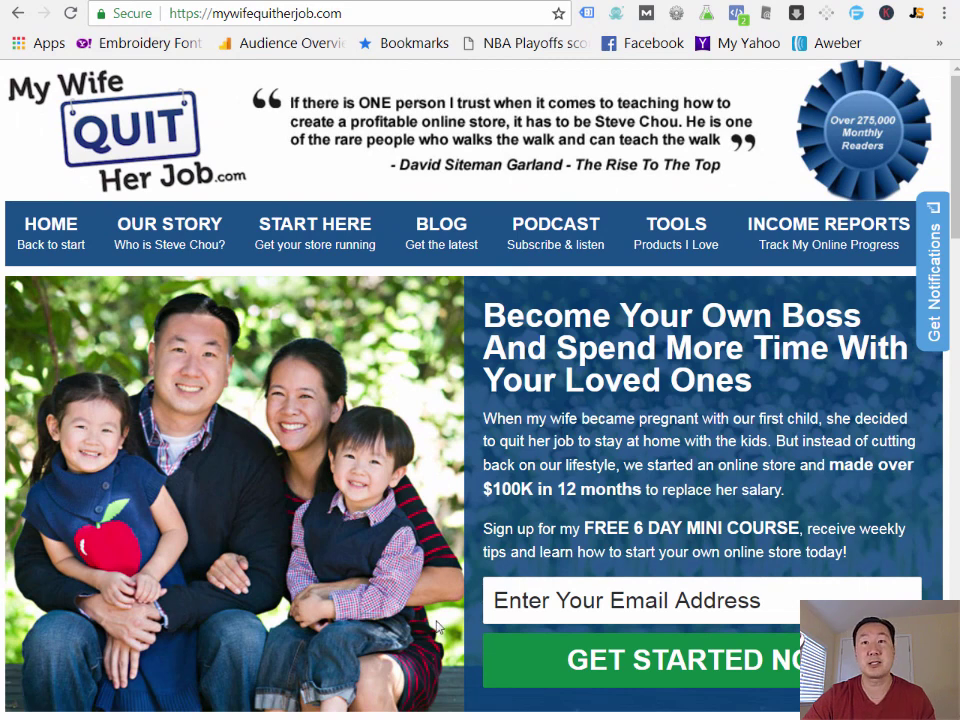
# - Dismiss the mini-course email box and scroll down to the blog footer's SiteGround hosting ad
pyautogui.click(565, 600)
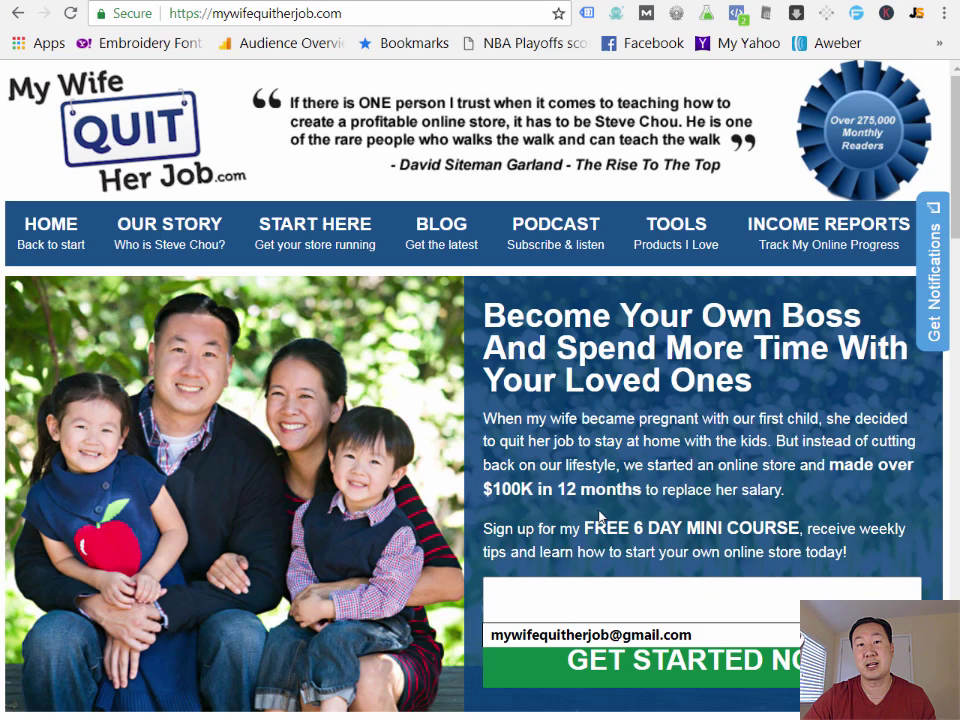
pyautogui.click(592, 410)
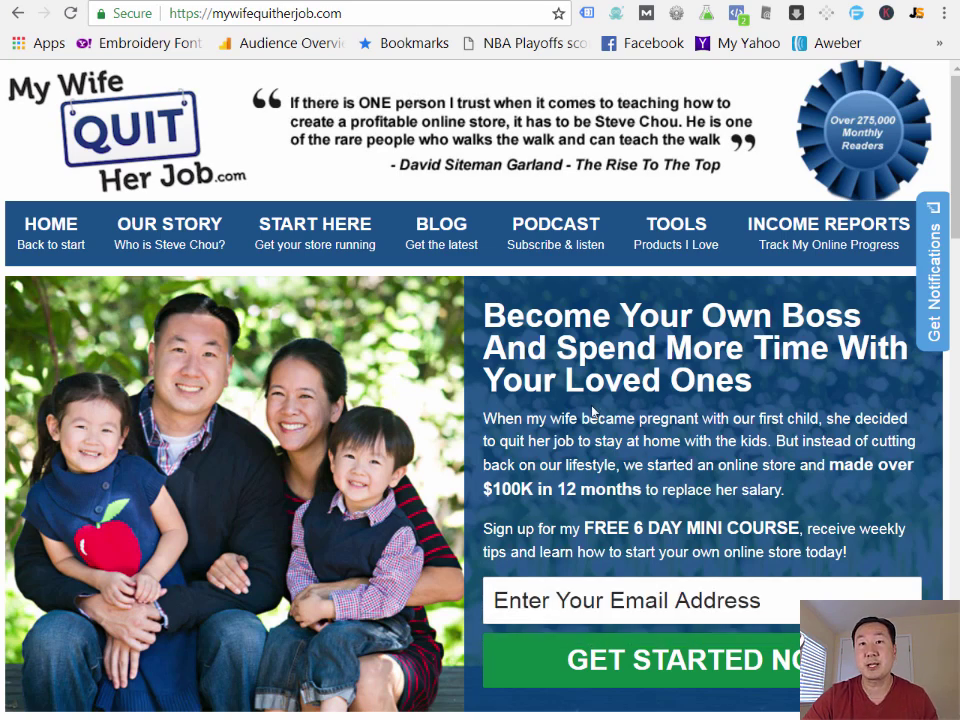
pyautogui.scroll(-18, 592, 412)
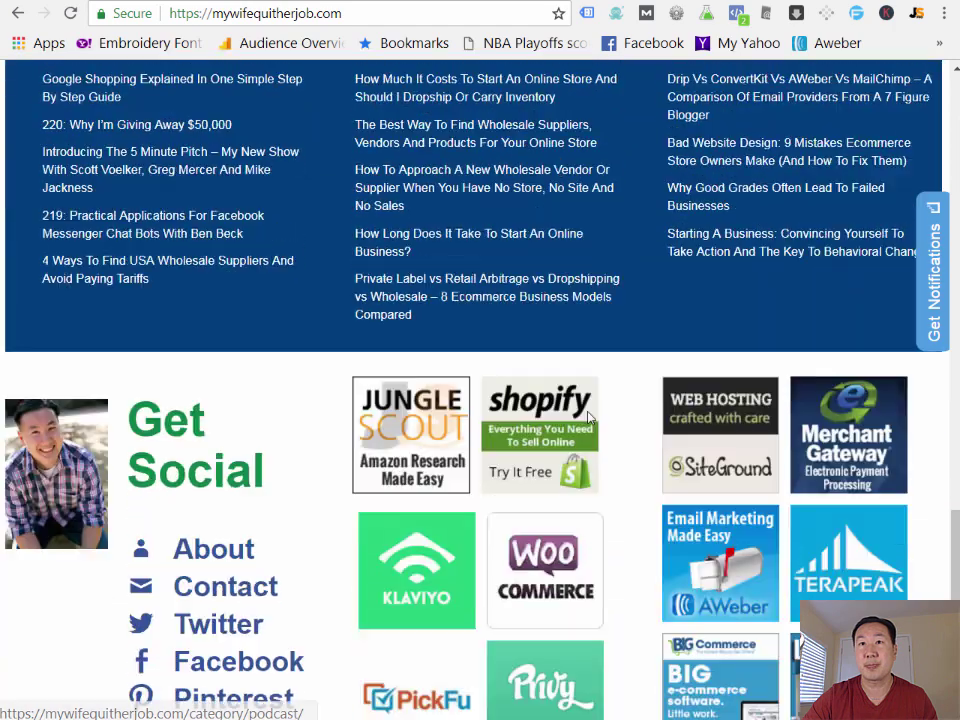
pyautogui.scroll(-3, 600, 400)
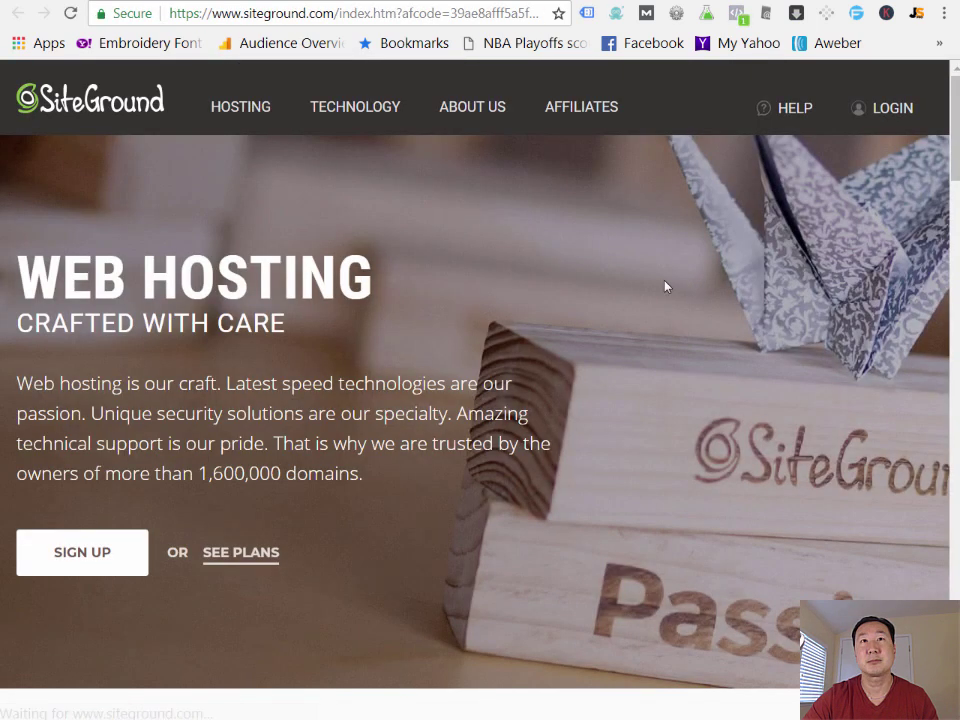
# - Order the StartUp hosting plan with the new domain myonlinestoretest.com
pyautogui.click(90, 552)
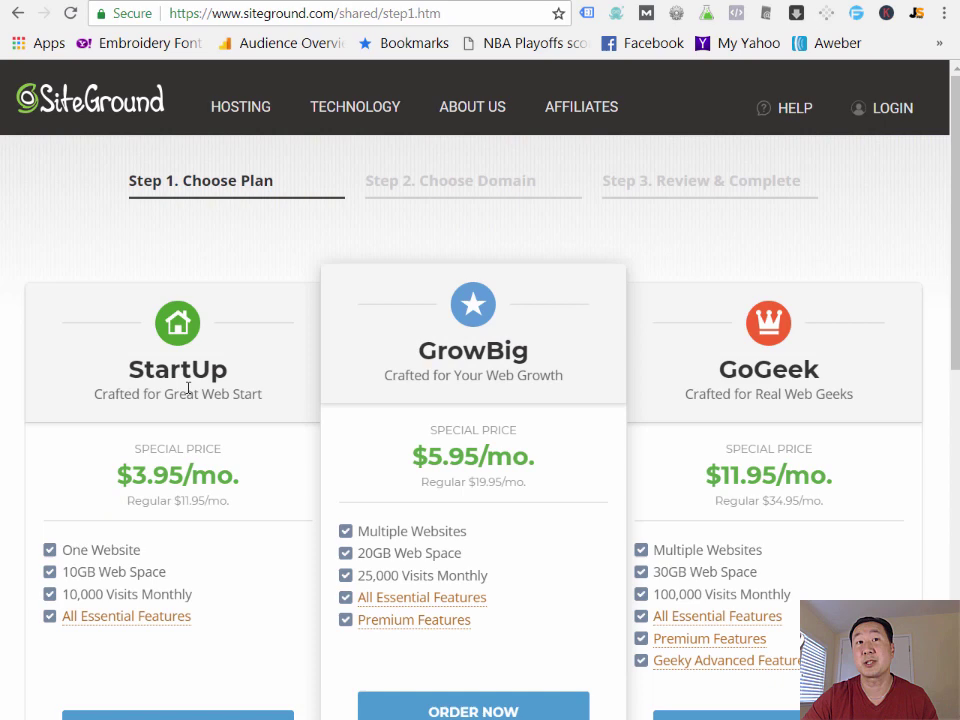
pyautogui.scroll(-3, 188, 396)
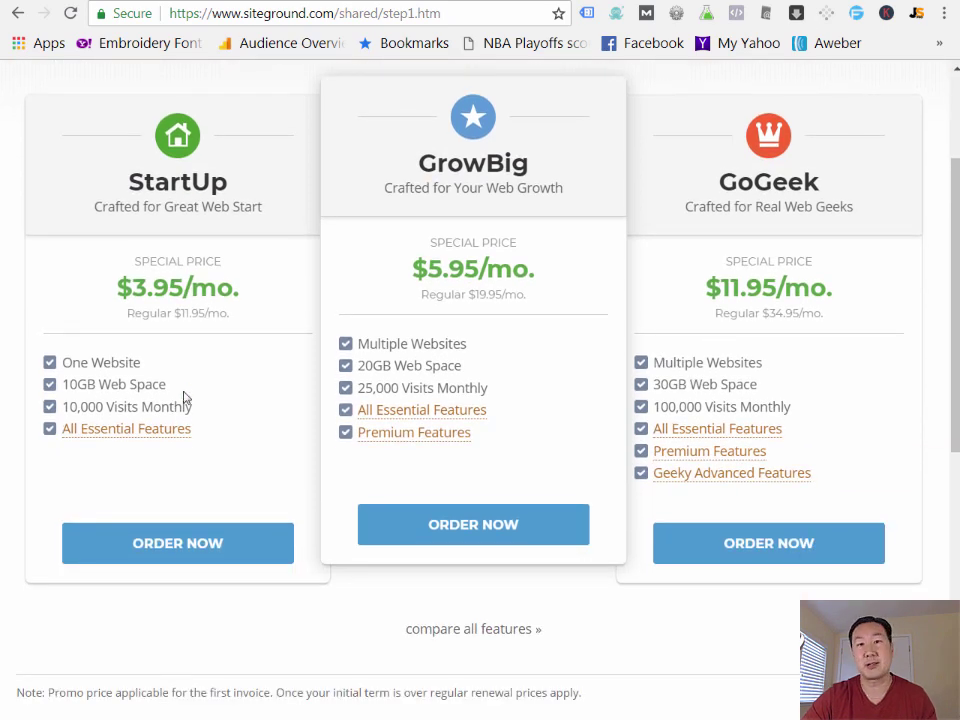
pyautogui.click(161, 547)
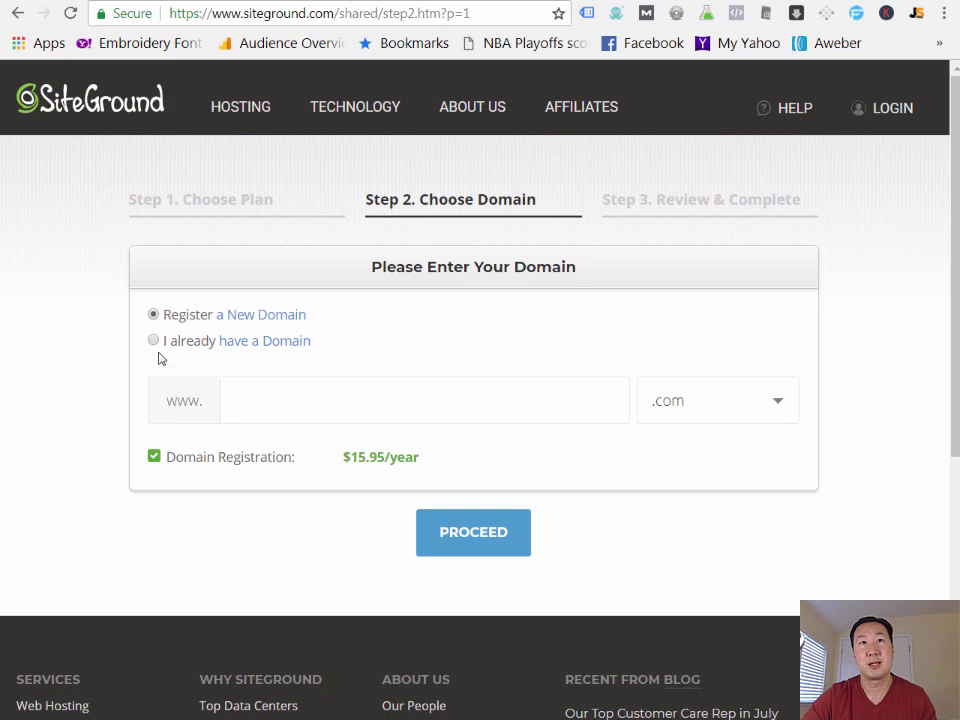
pyautogui.click(298, 403)
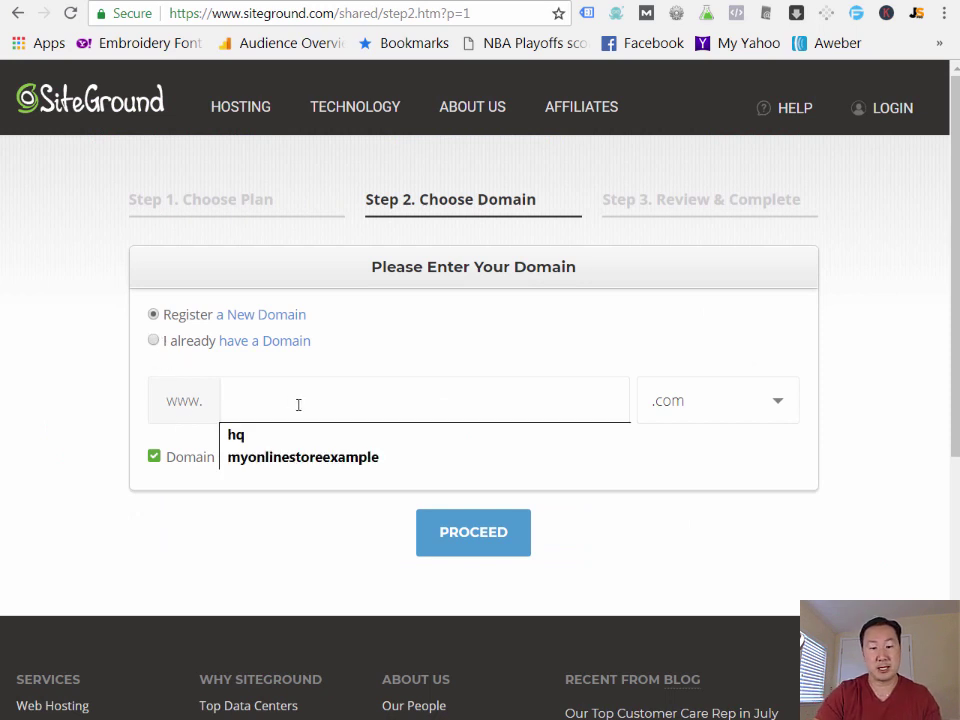
pyautogui.write('my')
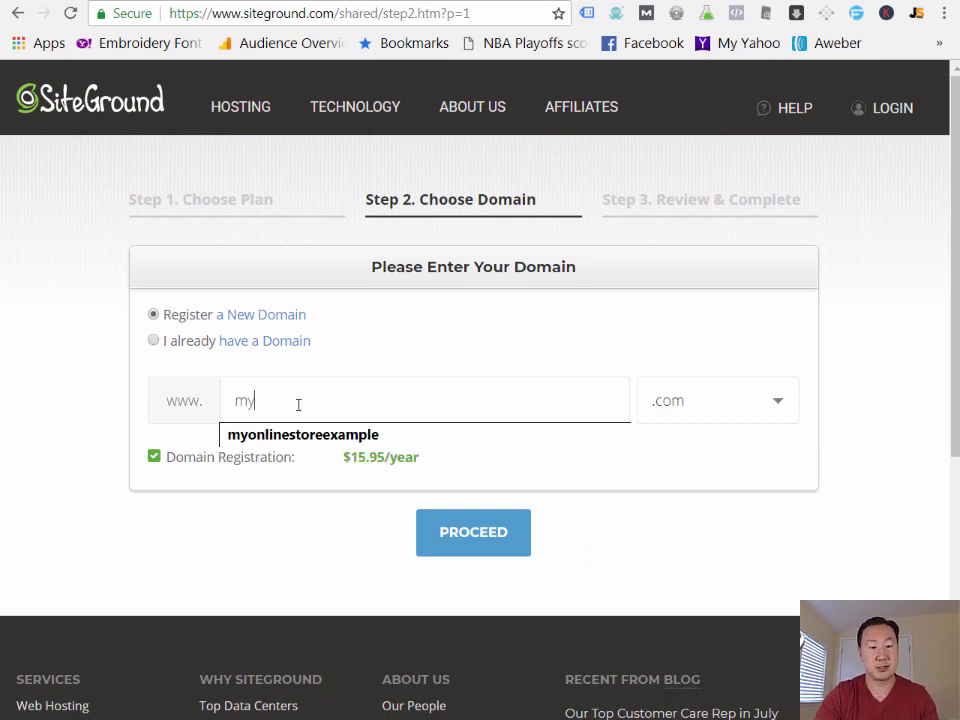
pyautogui.write('onlinesto')
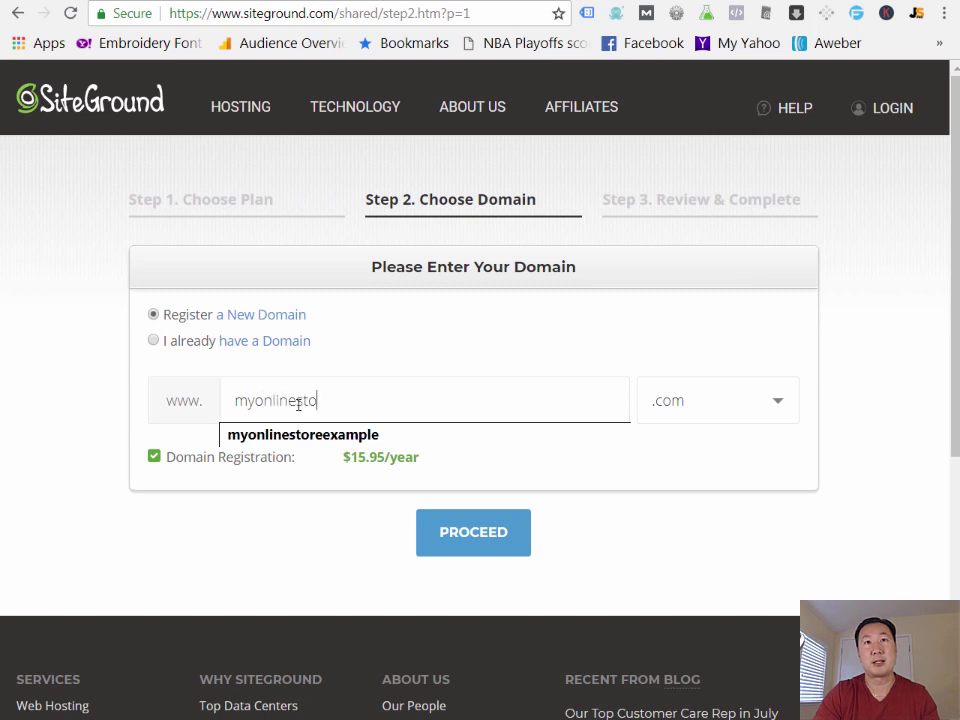
pyautogui.write('retest')
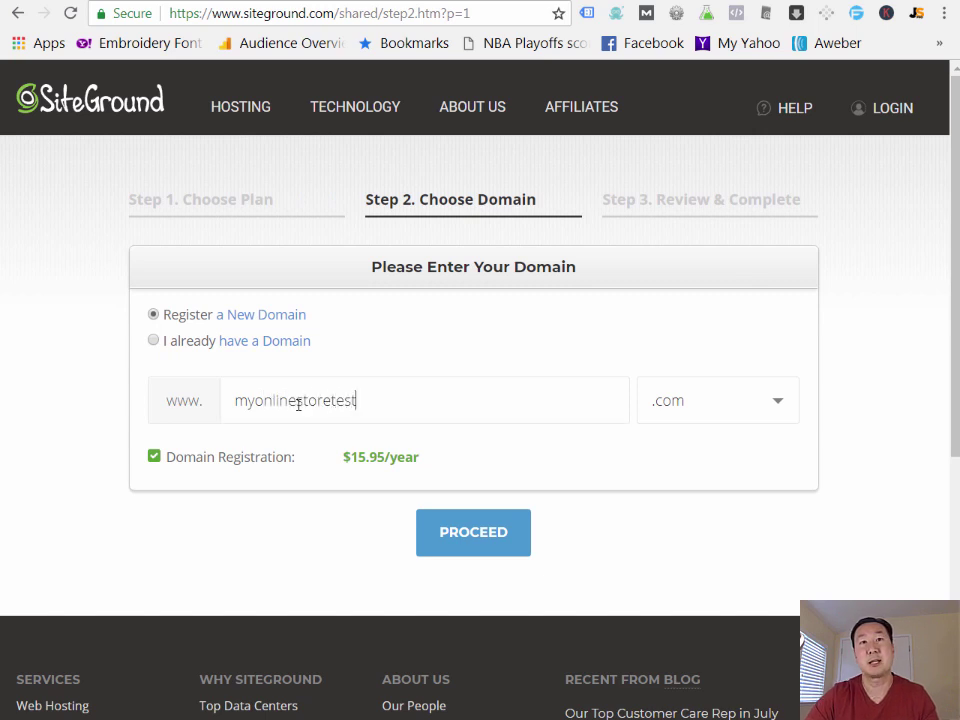
pyautogui.click(435, 522)
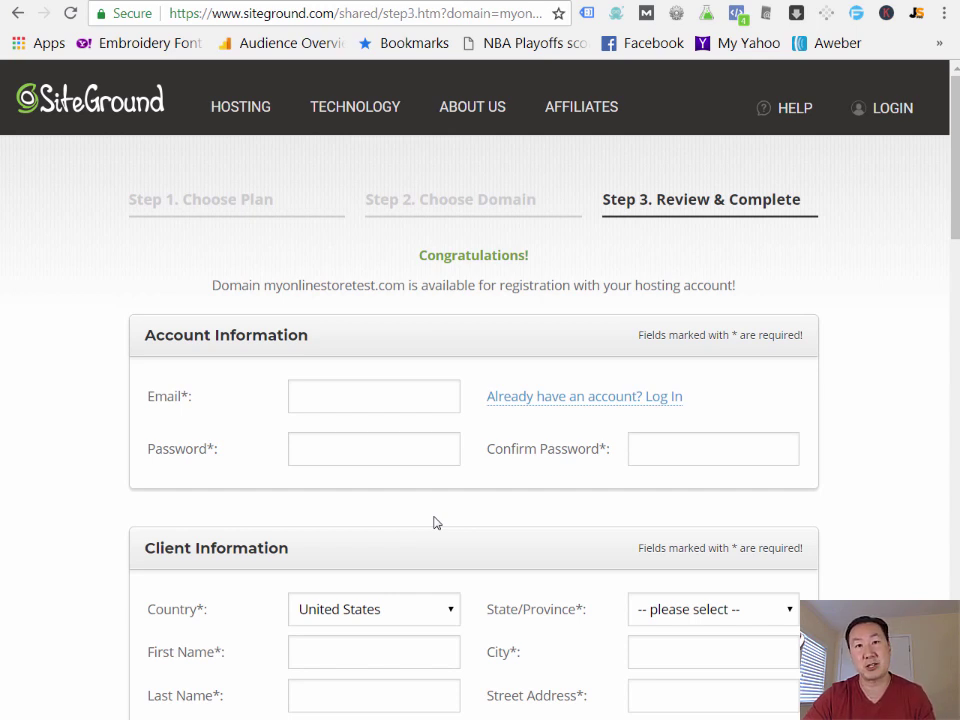
# - Enter the account e-mail address and set and confirm the account password
pyautogui.click(372, 397)
pyautogui.write('myw')
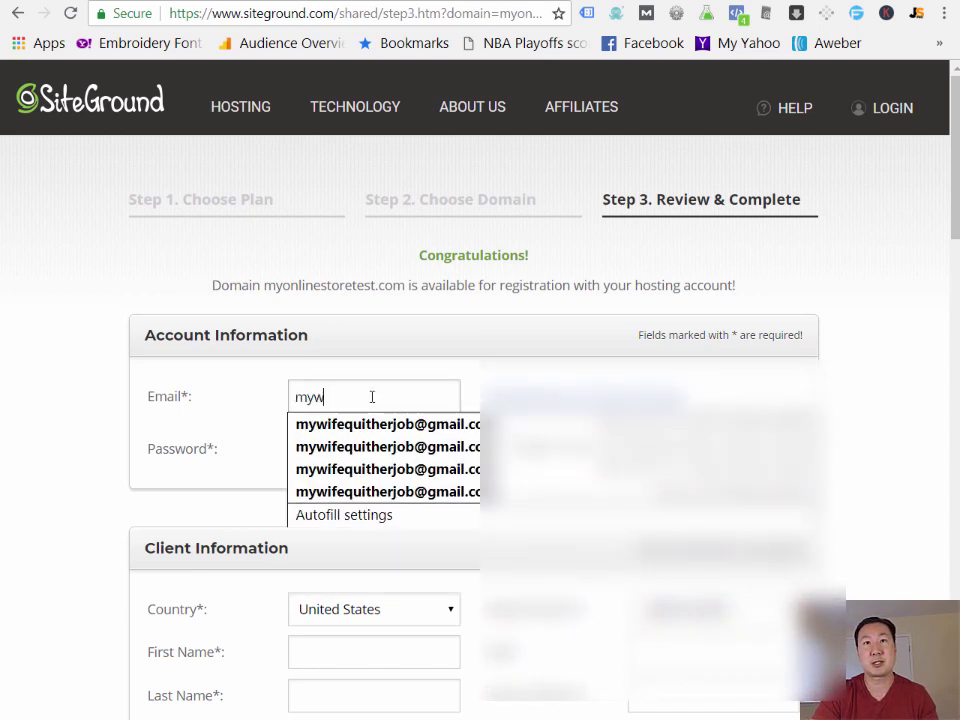
pyautogui.write('ifequitherjo')
pyautogui.press('BackSpace')
pyautogui.press('BackSpace')
pyautogui.press('BackSpace')
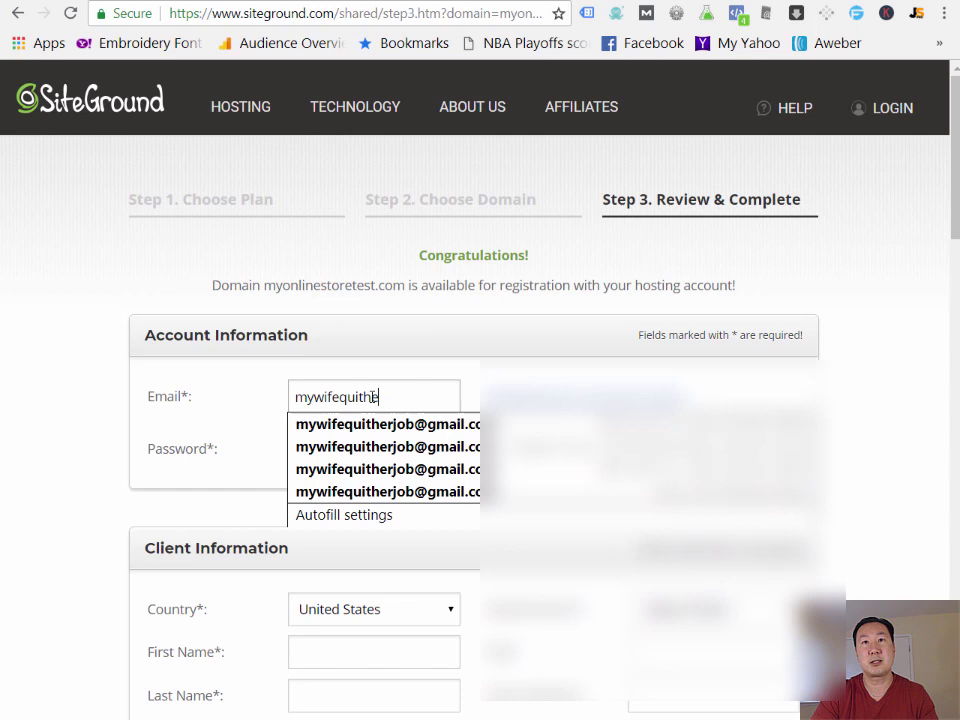
pyautogui.press('BackSpace')
pyautogui.press('BackSpace')
pyautogui.press('BackSpace')
pyautogui.press('BackSpace')
pyautogui.press('BackSpace')
pyautogui.press('BackSpace')
pyautogui.press('BackSpace')
pyautogui.press('BackSpace')
pyautogui.press('BackSpace')
pyautogui.press('BackSpace')
pyautogui.press('BackSpace')
pyautogui.press('BackSpace')
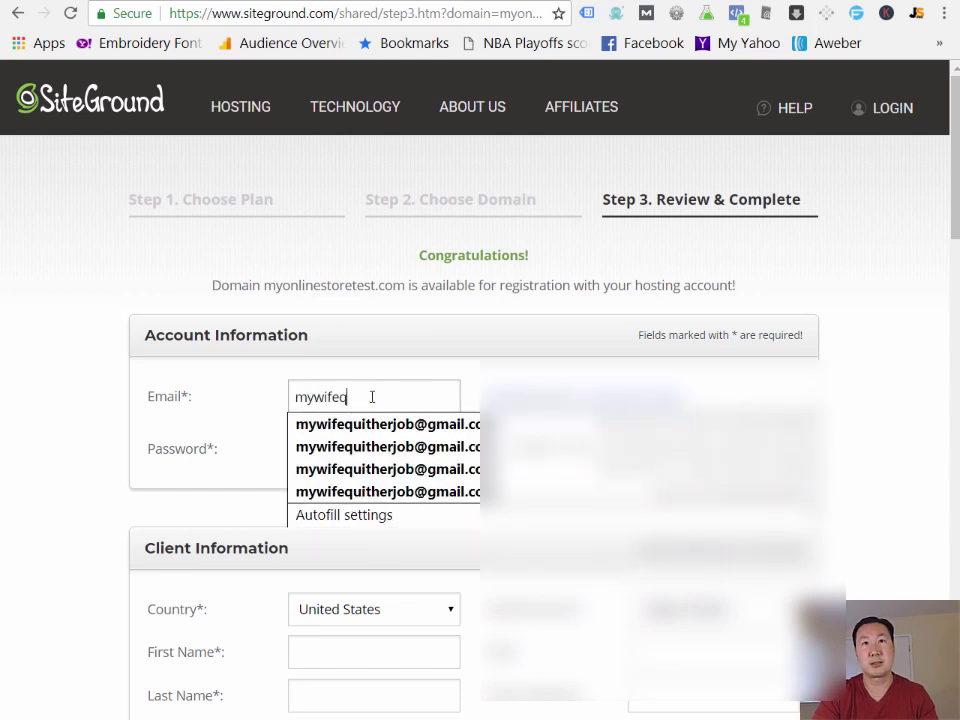
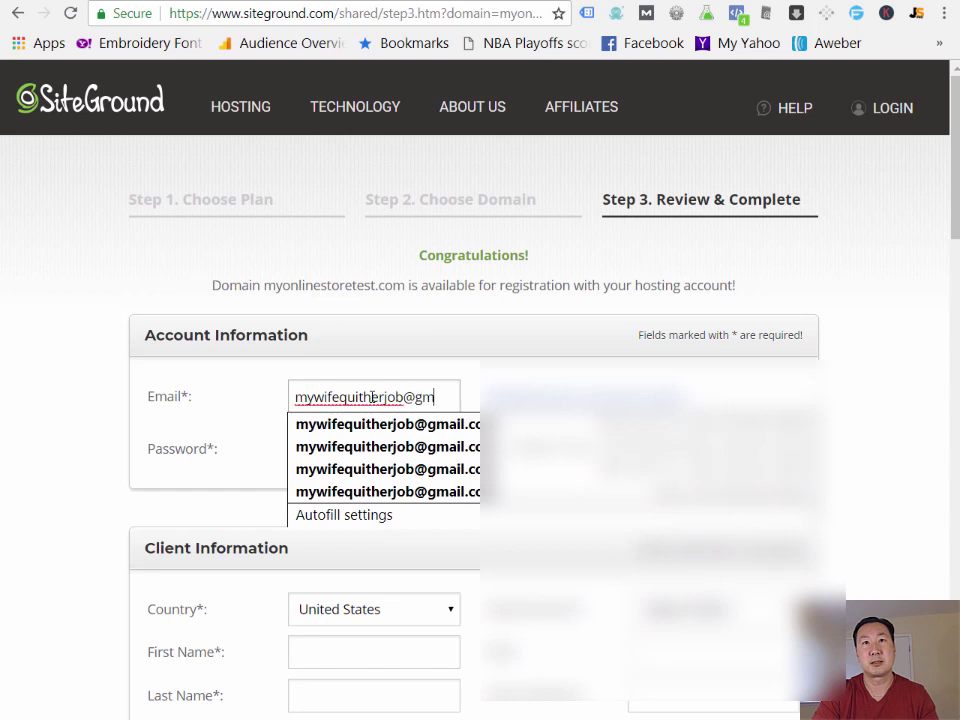
pyautogui.press('Down')
pyautogui.click(298, 458)
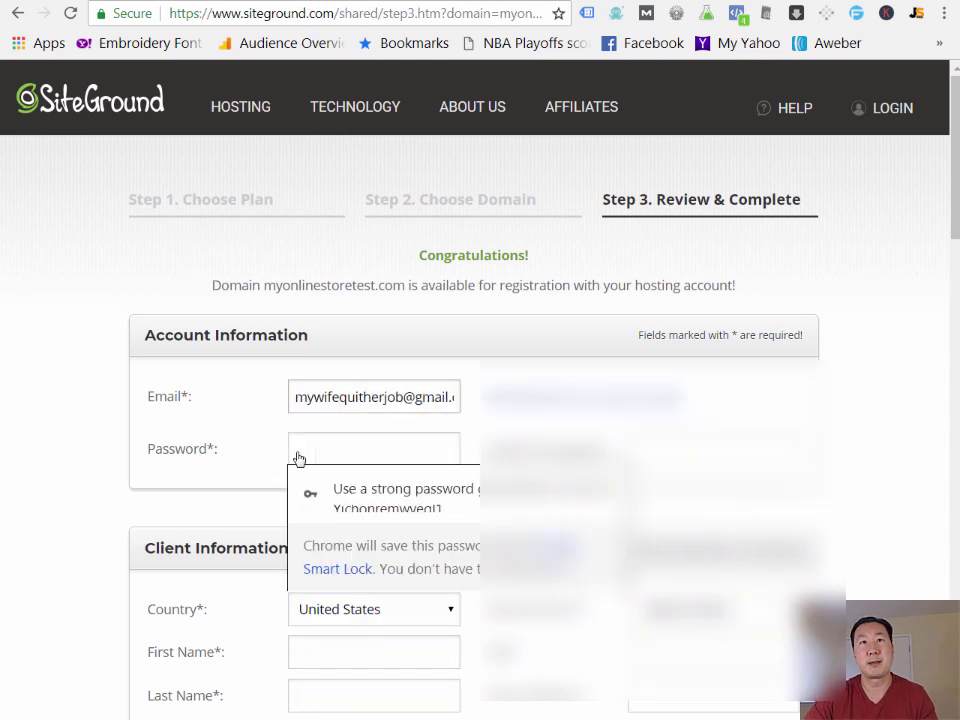
pyautogui.write('•••••••')
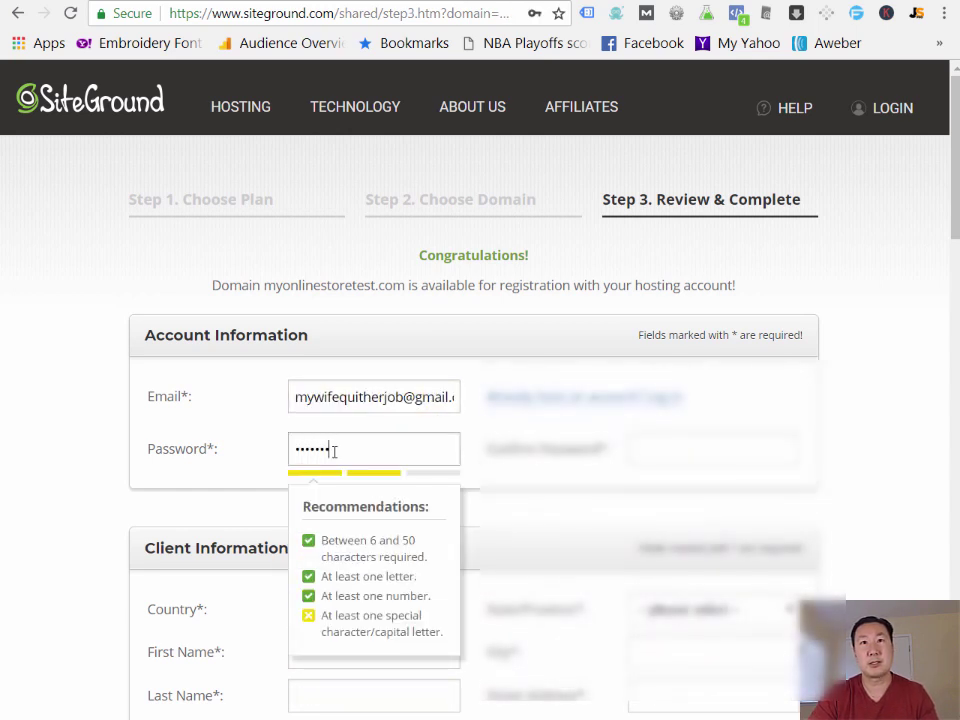
pyautogui.press('Tab')
pyautogui.write('•••••••')
# - Enter the client's first name and autofill the remaining client details from saved data
pyautogui.scroll(-2, 330, 455)
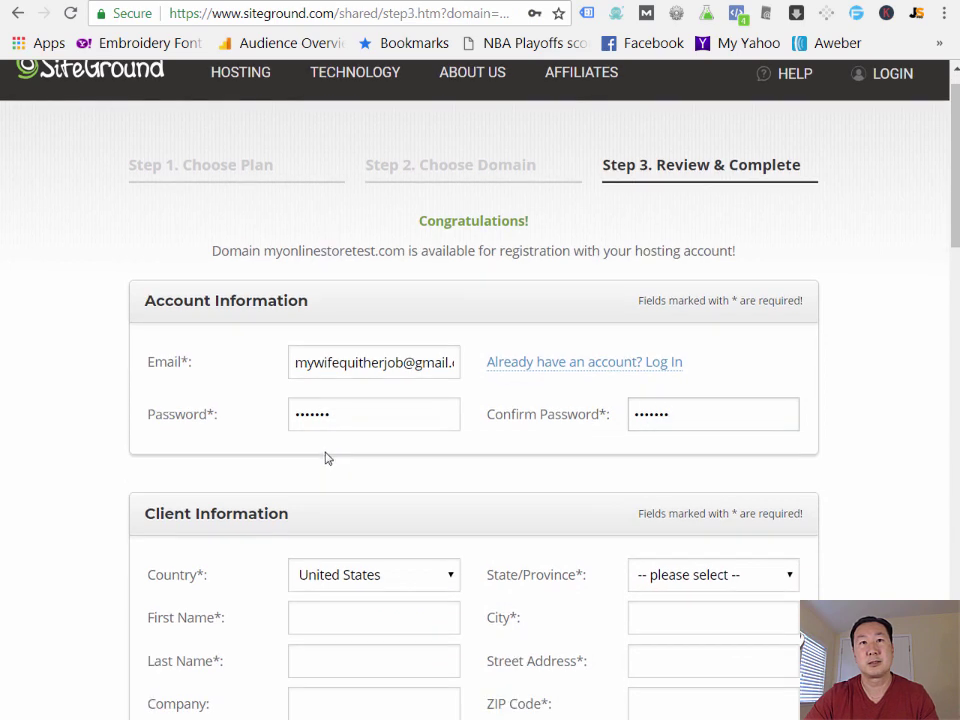
pyautogui.click(336, 466)
pyautogui.write('Steve')
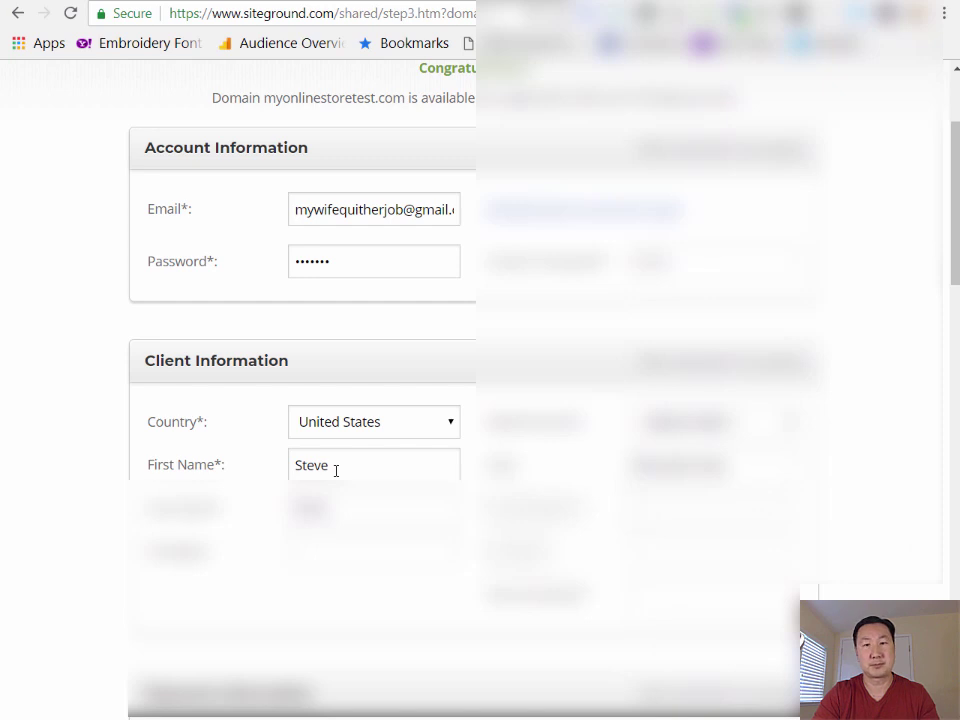
pyautogui.press('Down')
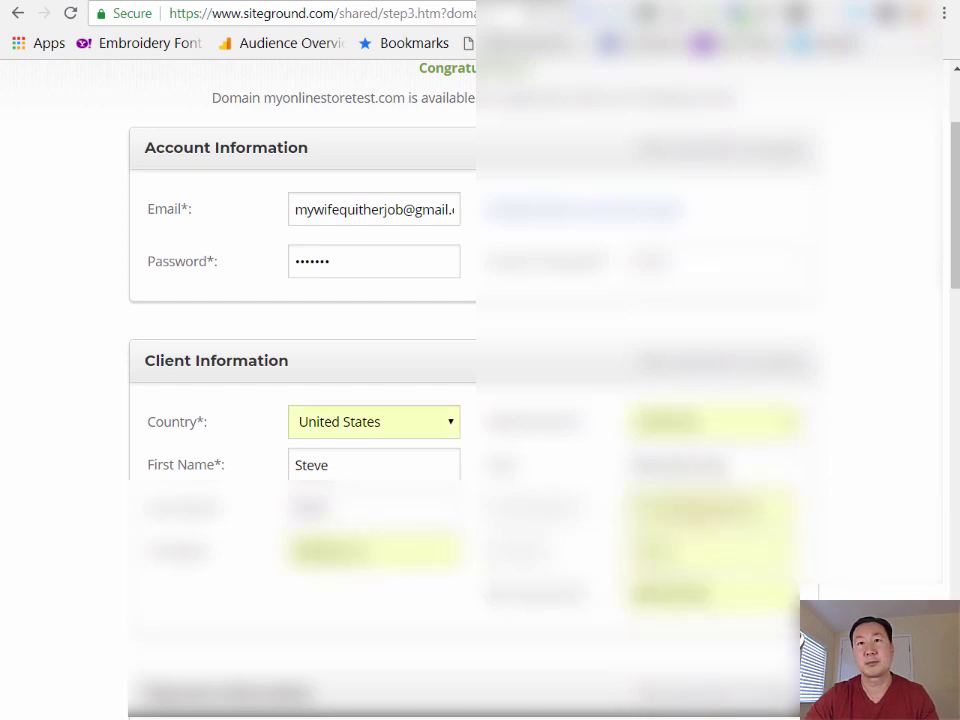
pyautogui.click(712, 594)
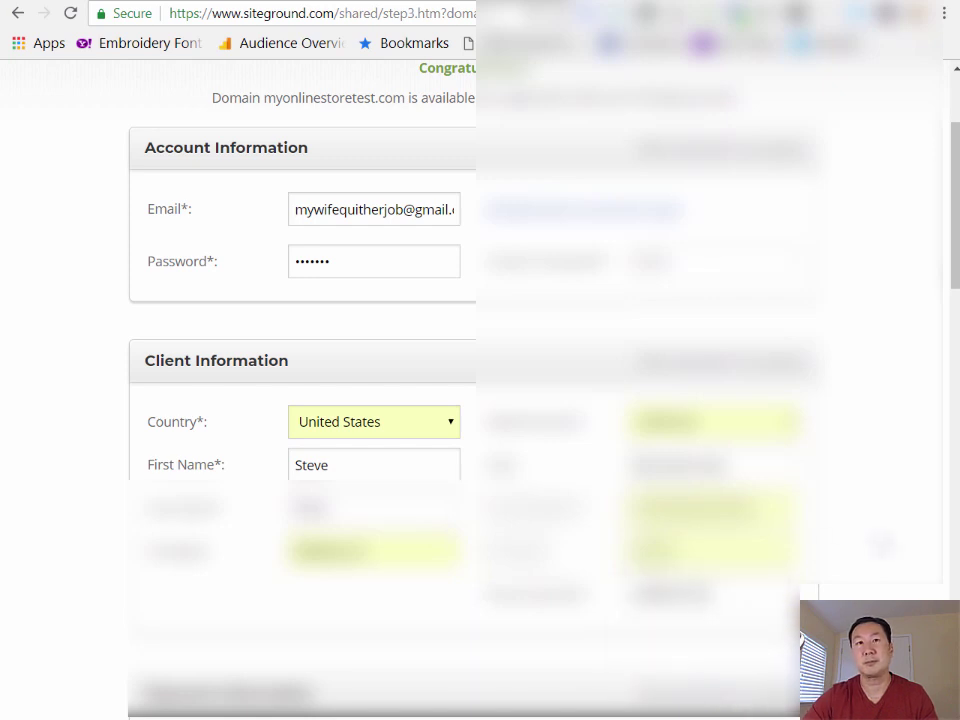
pyautogui.scroll(-5, 480, 400)
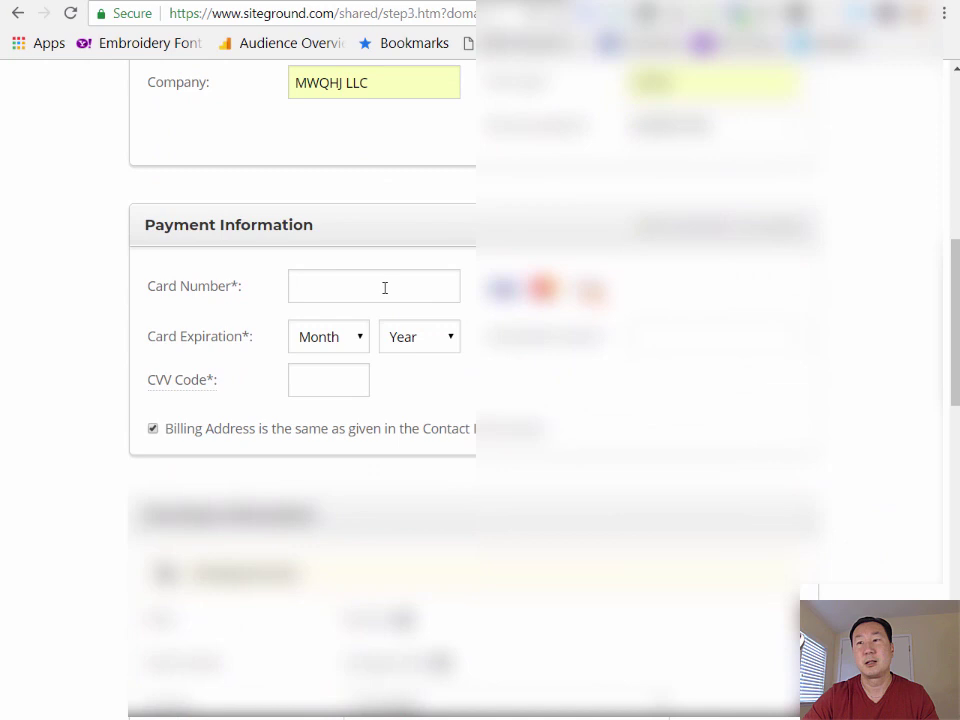
# - Enter the payment card number
pyautogui.click(384, 287)
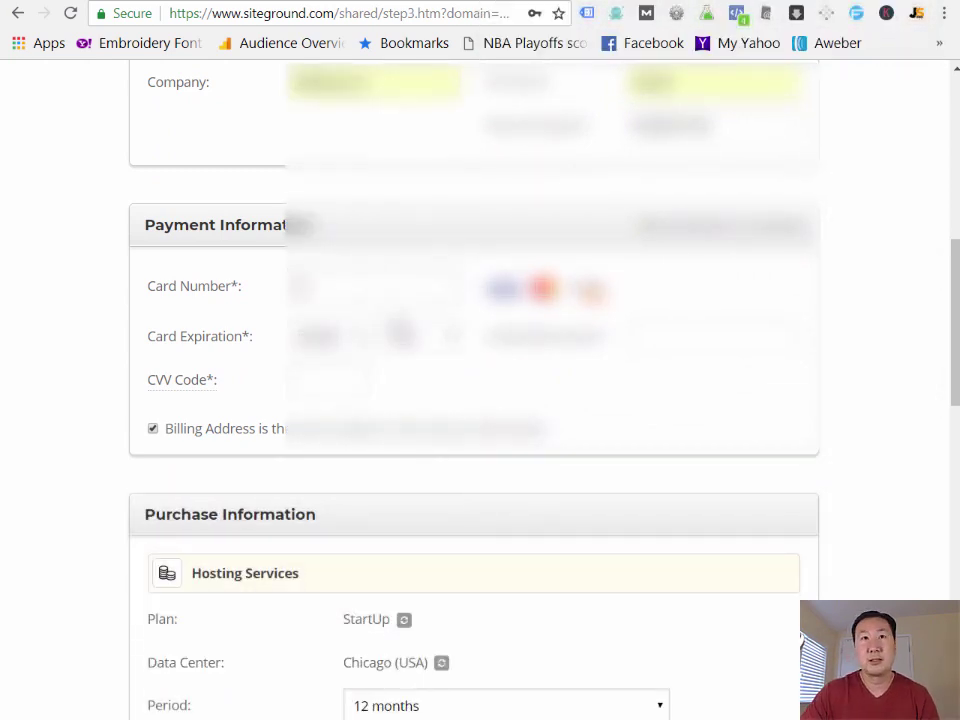
pyautogui.write('4111')
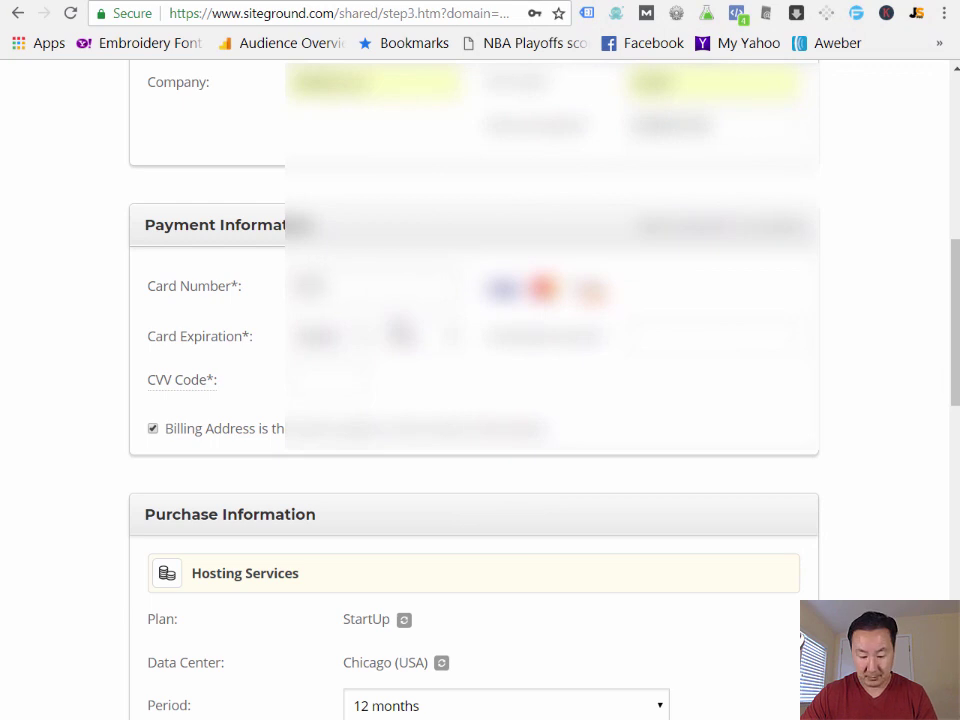
pyautogui.scroll(-4, 455, 395)
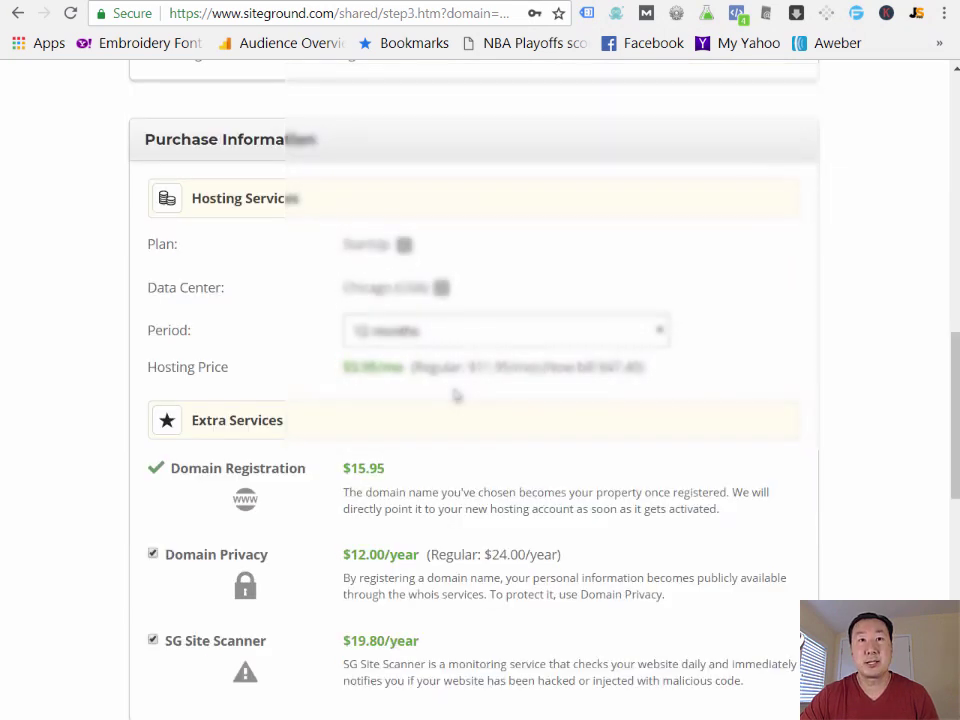
pyautogui.scroll(-1, 455, 395)
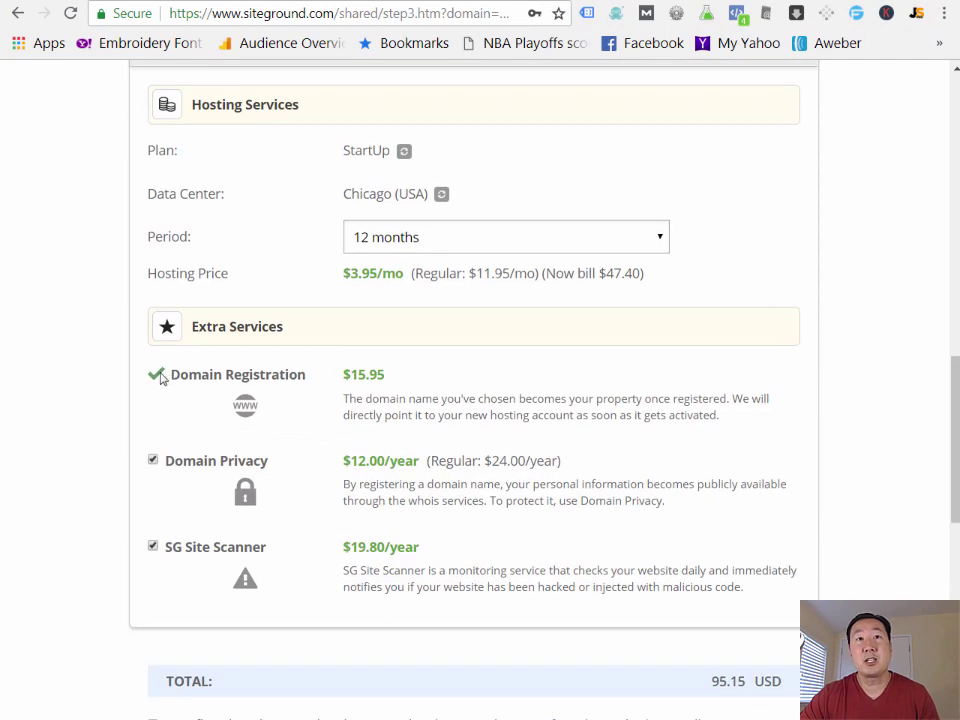
# - Drop Domain Privacy and SG Site Scanner, then pay the 63.35 USD order
pyautogui.click(153, 460)
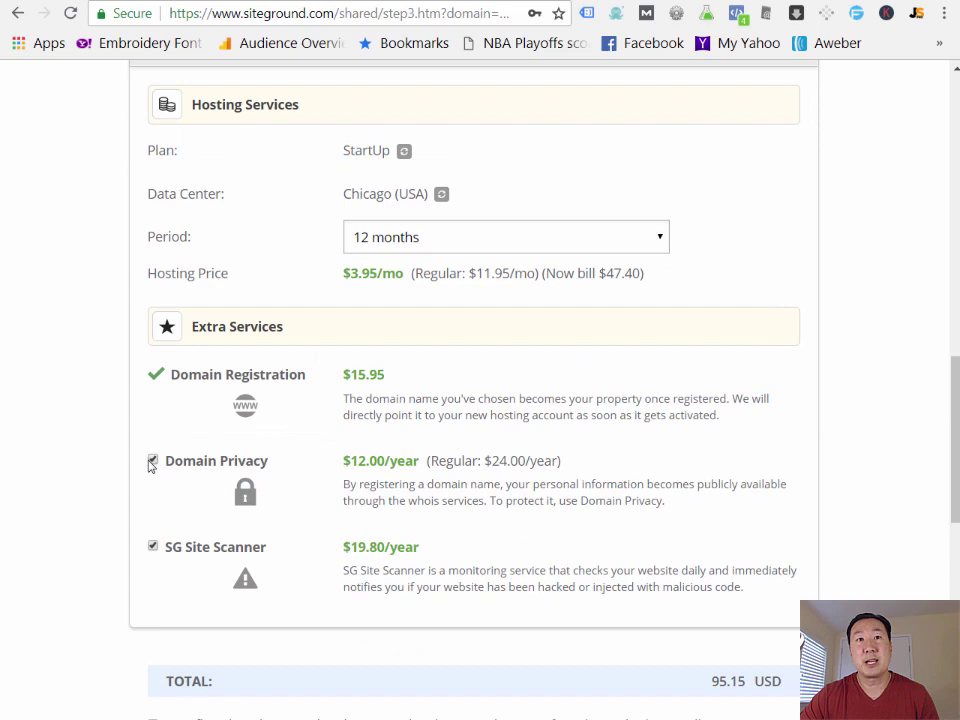
pyautogui.click(153, 548)
pyautogui.scroll(-1, 531, 407)
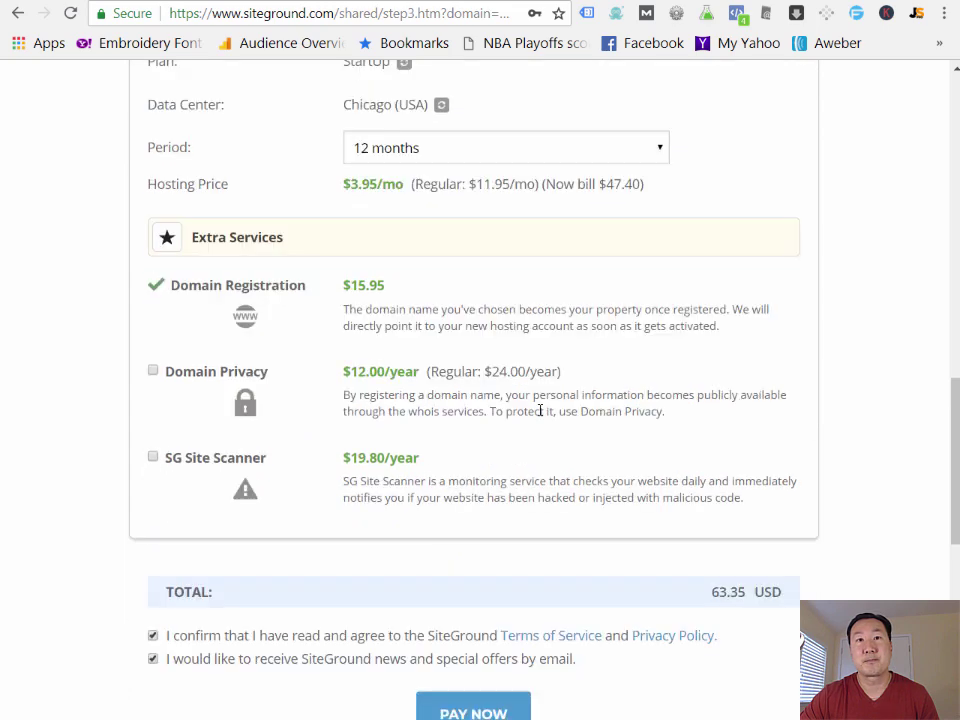
pyautogui.scroll(-2, 540, 409)
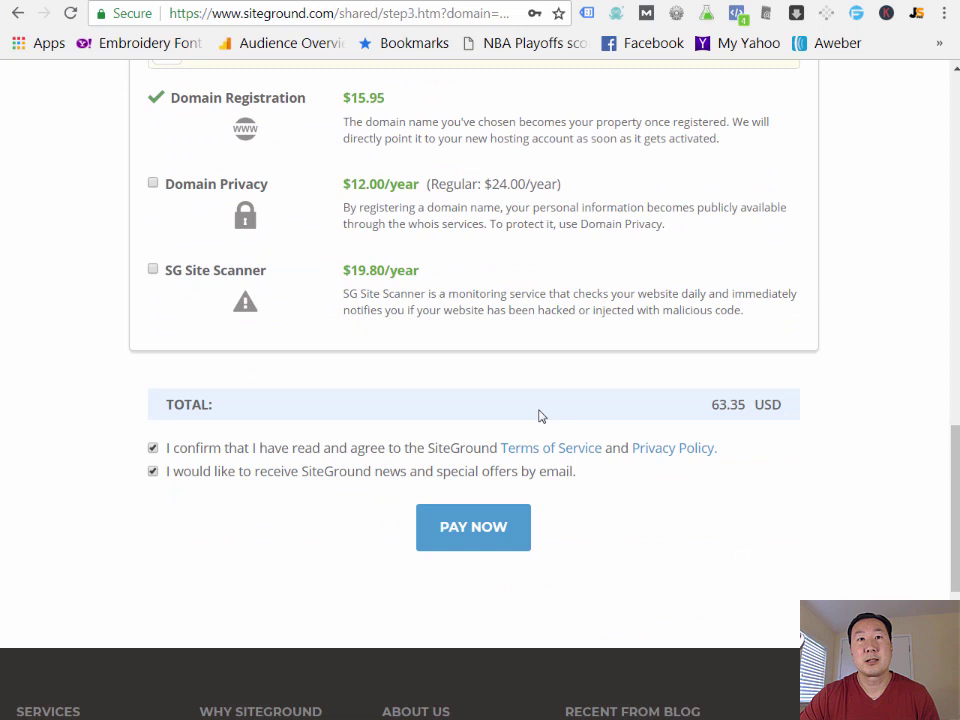
pyautogui.click(468, 522)
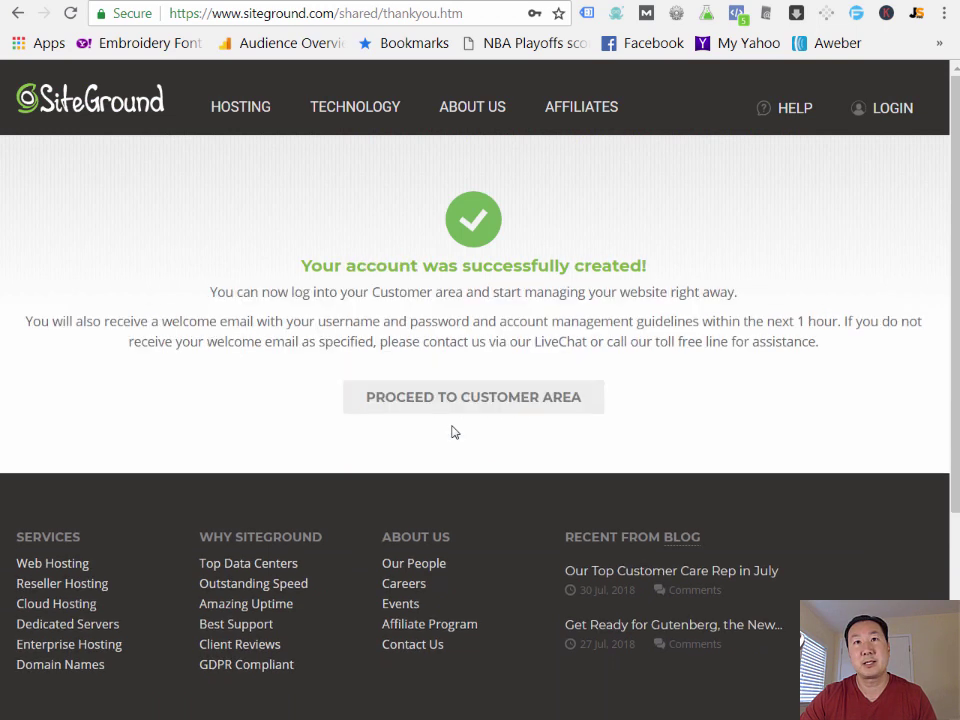
# - Proceed from the account-created confirmation to the customer area
pyautogui.click(452, 407)
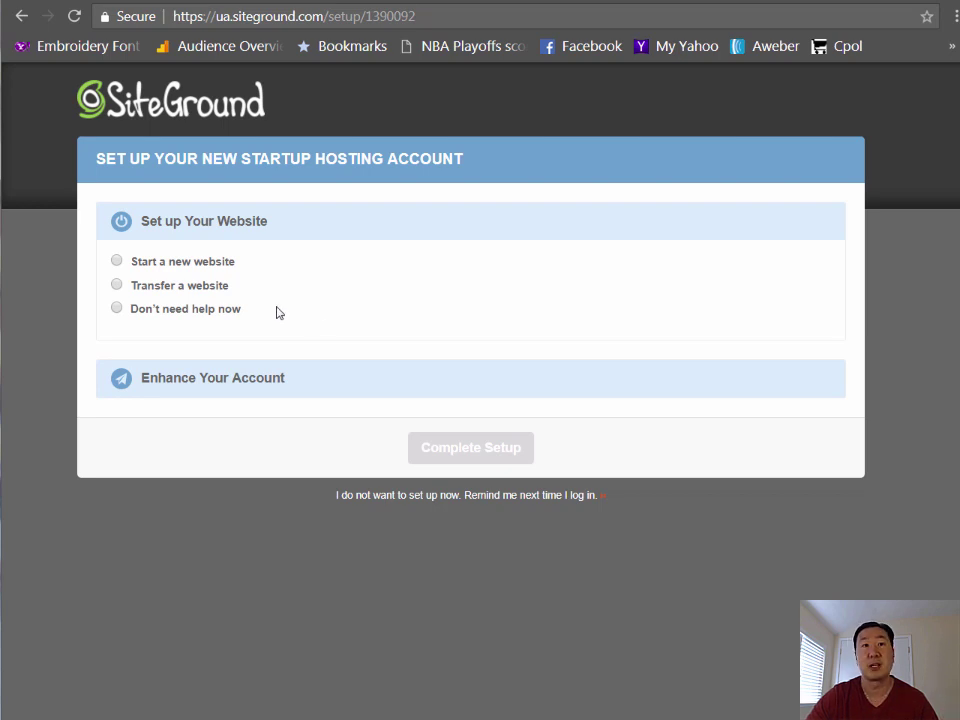
# - Choose no website help, confirm no enhancements, and complete the account setup
pyautogui.click(117, 309)
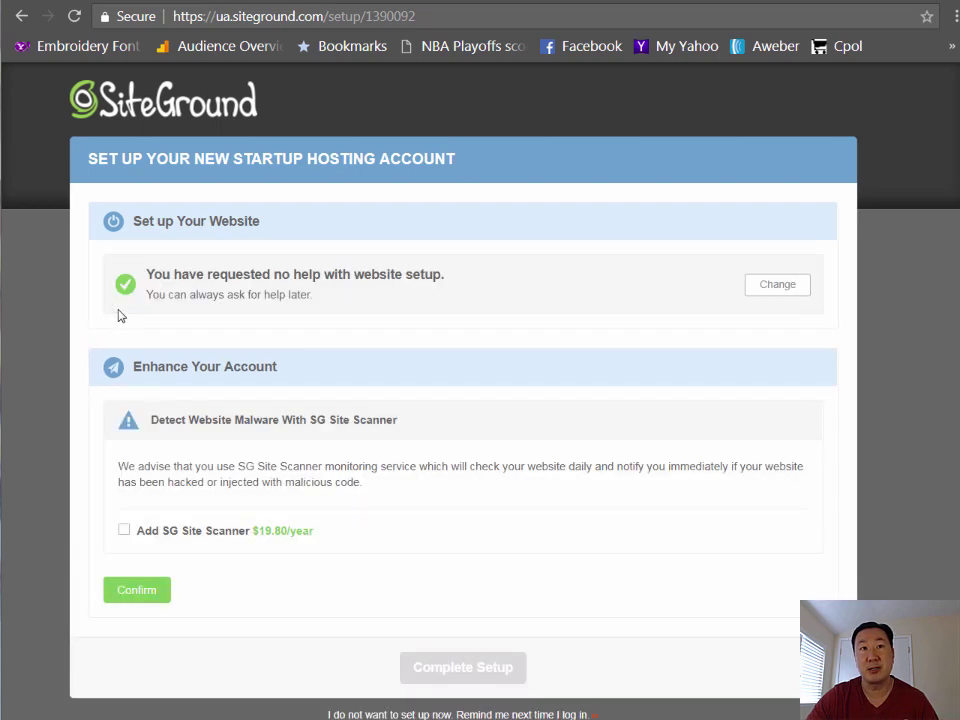
pyautogui.click(152, 593)
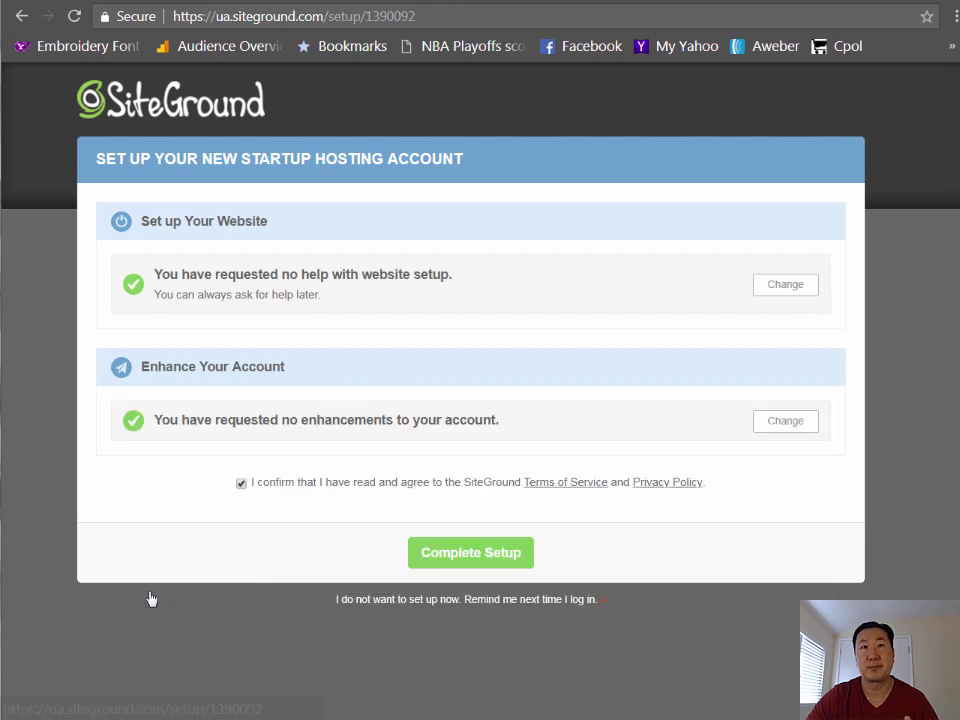
pyautogui.click(457, 556)
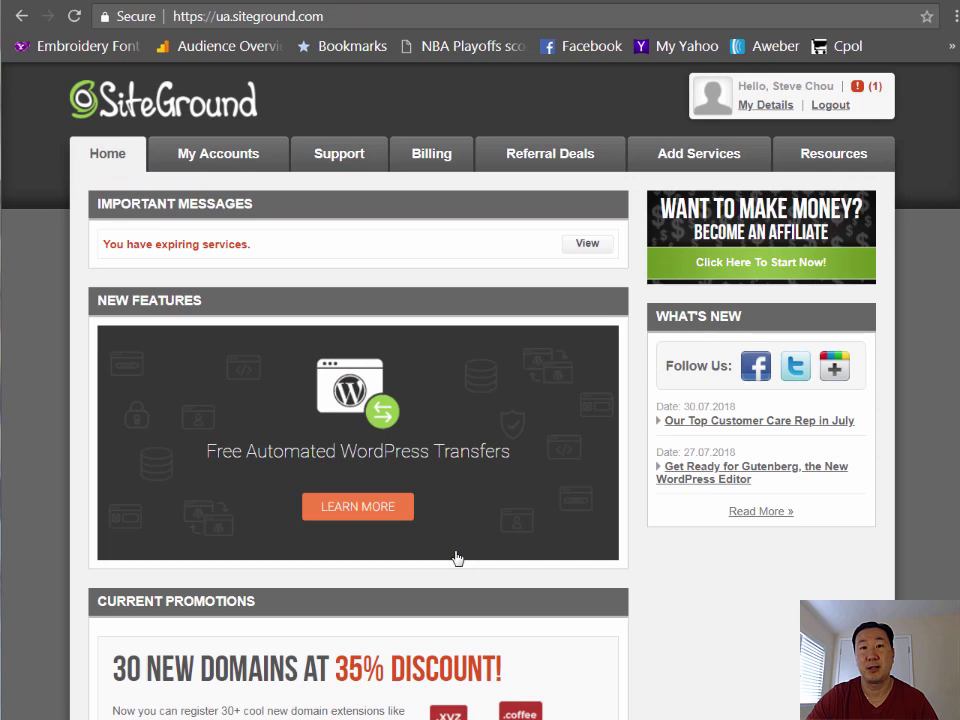
# - Go to My Accounts and manage the myonlinestoretest.com account
pyautogui.click(231, 167)
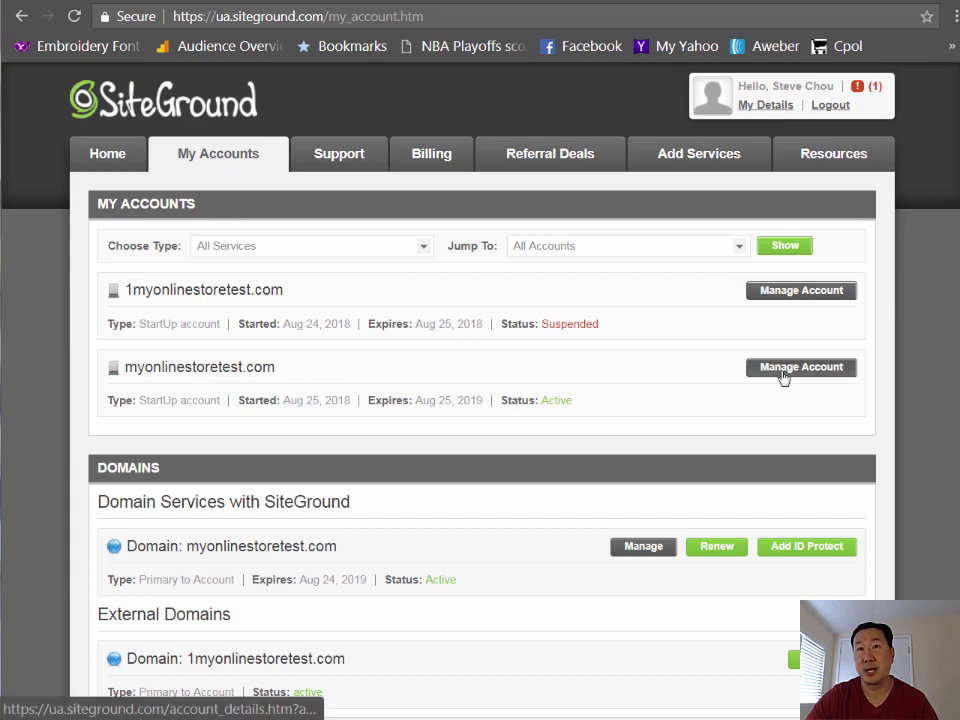
pyautogui.click(783, 377)
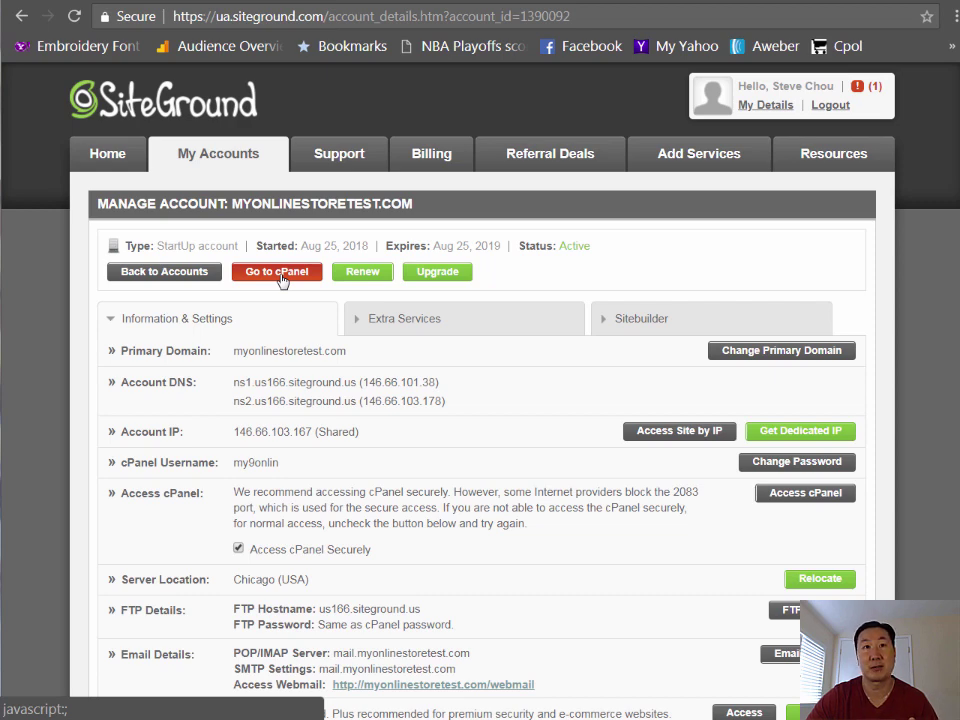
# - Enter cPanel through the secure access prompt and launch Softaculous
pyautogui.click(281, 271)
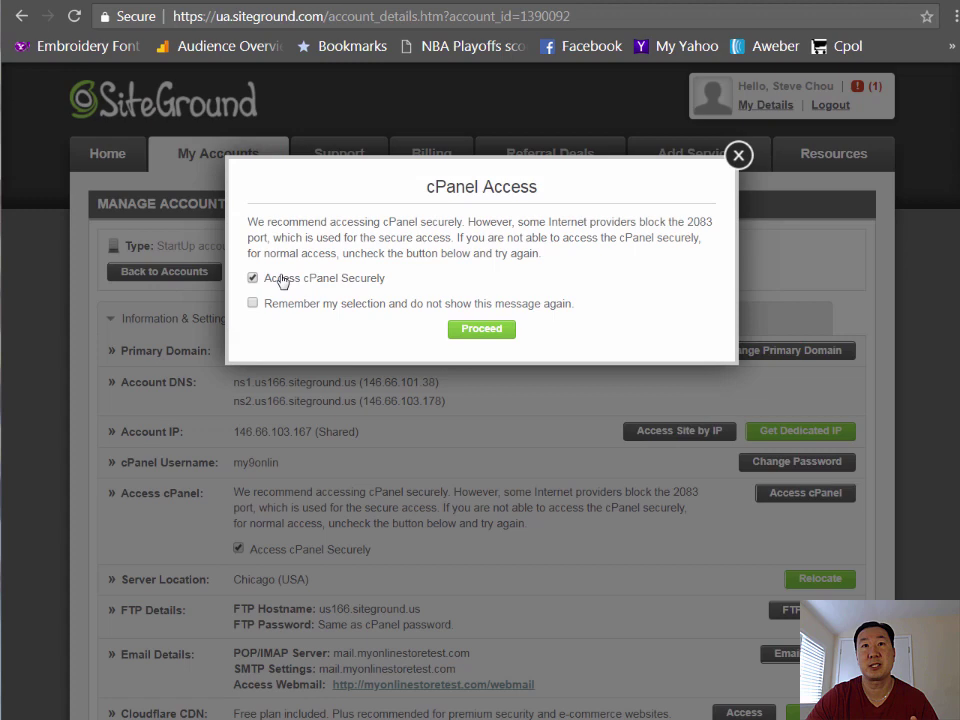
pyautogui.click(481, 330)
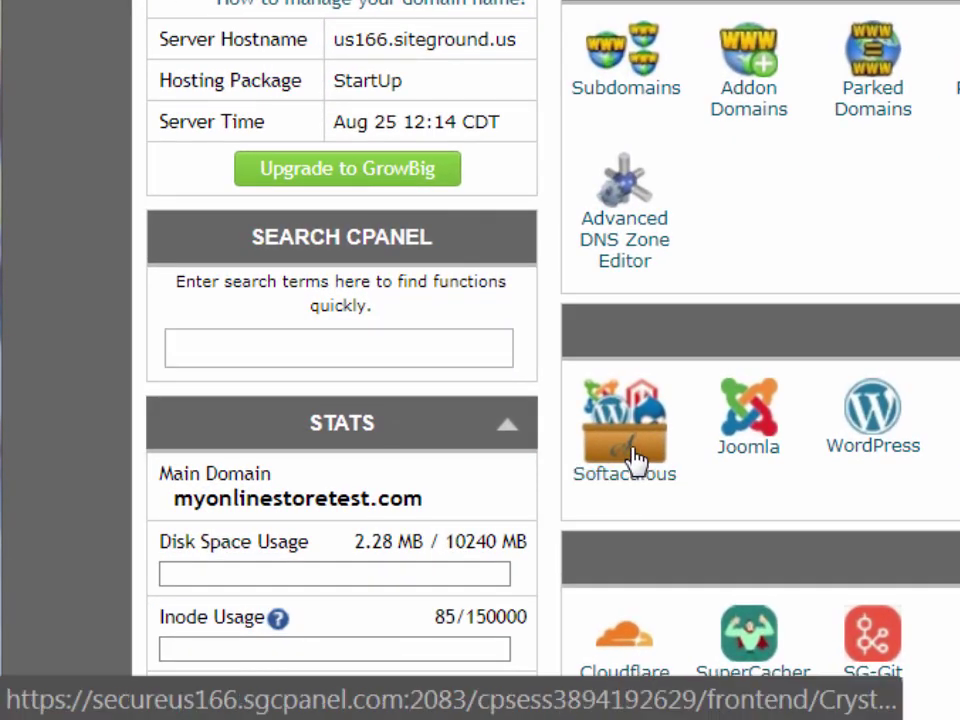
pyautogui.click(634, 458)
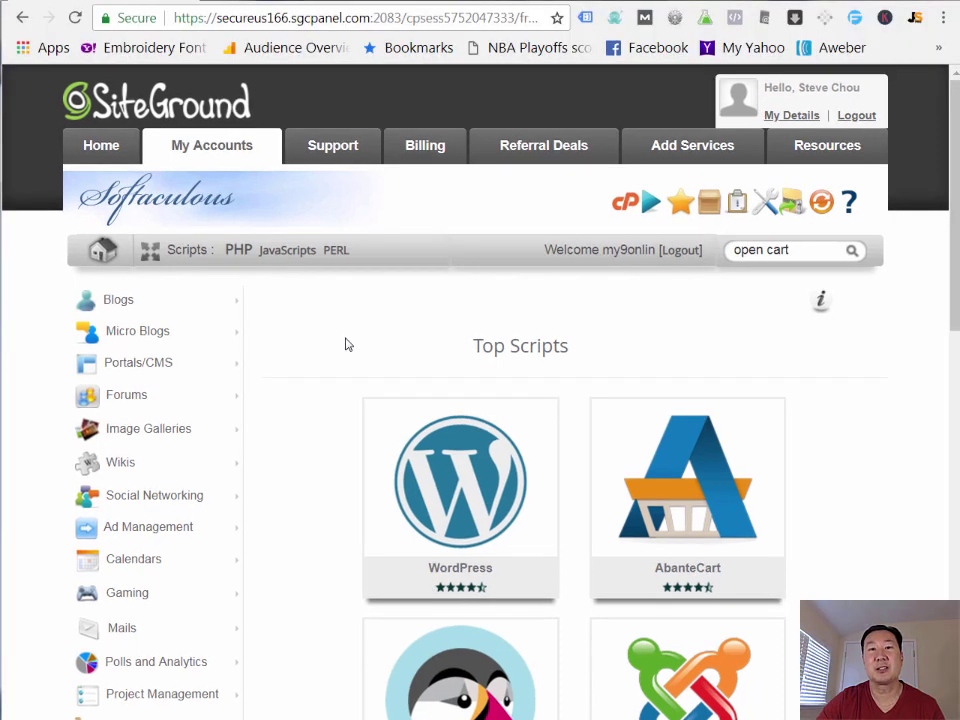
# - Open the OpenCart installation form from Softaculous's E-Commerce scripts
pyautogui.scroll(-3, 130, 380)
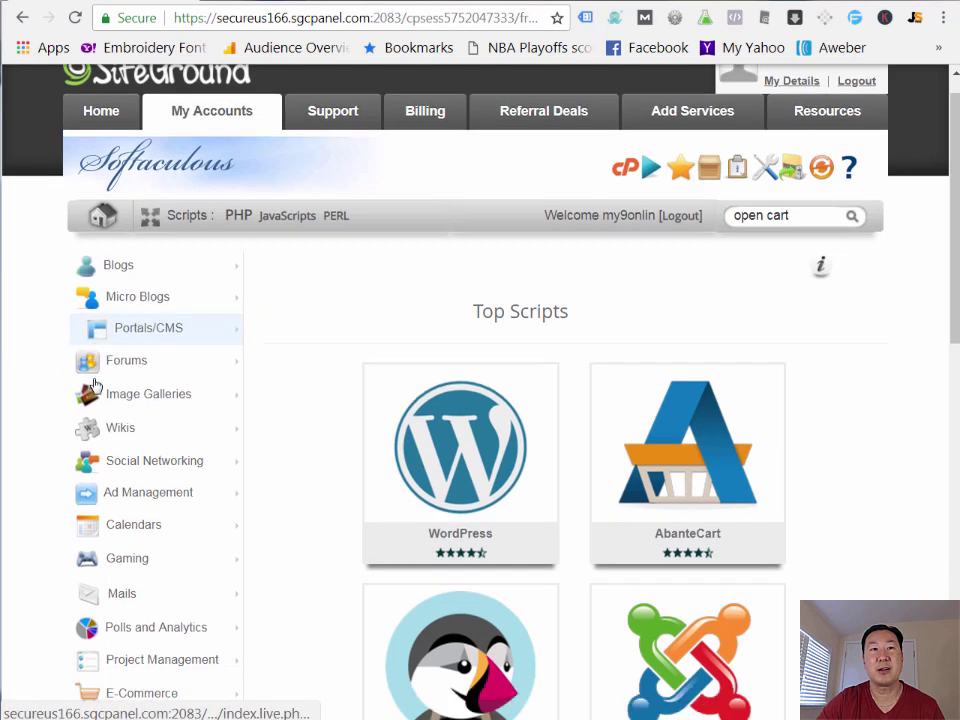
pyautogui.click(136, 448)
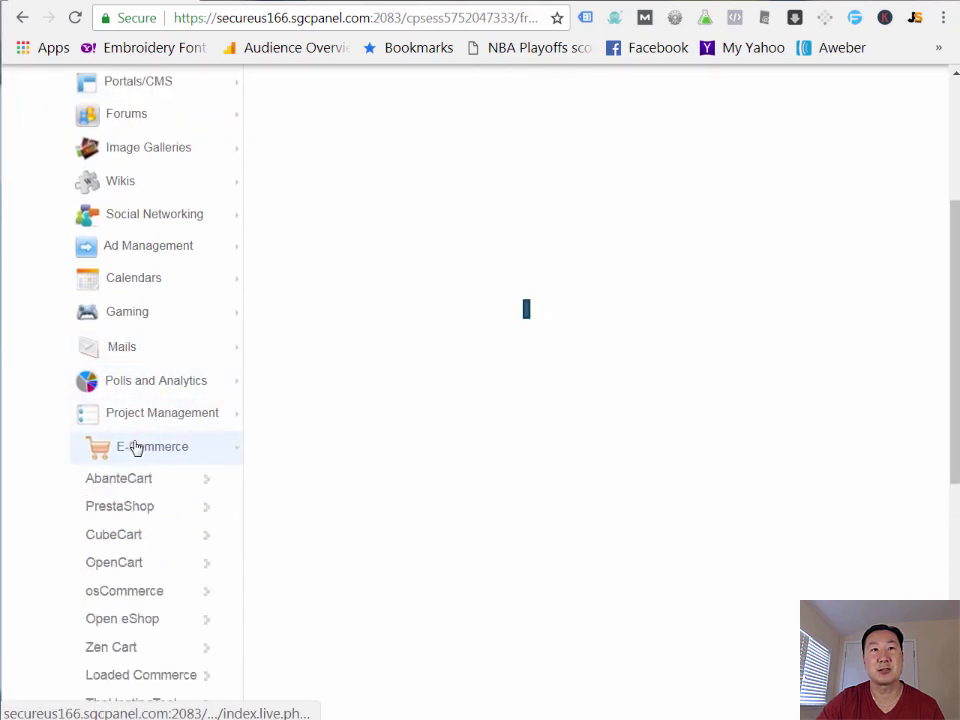
pyautogui.click(138, 569)
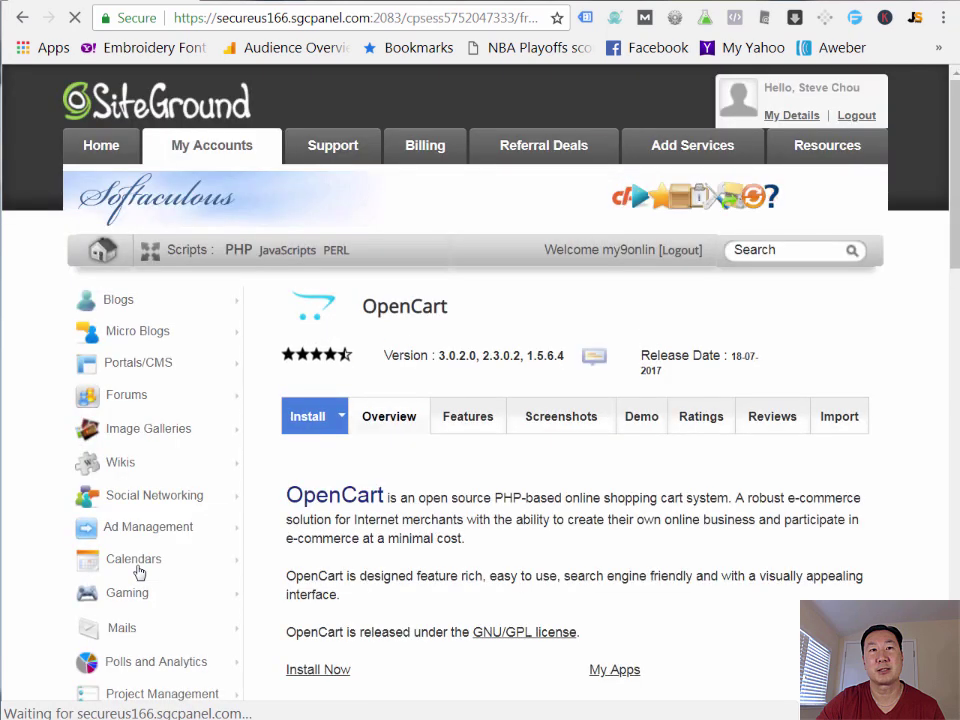
pyautogui.scroll(-2, 378, 510)
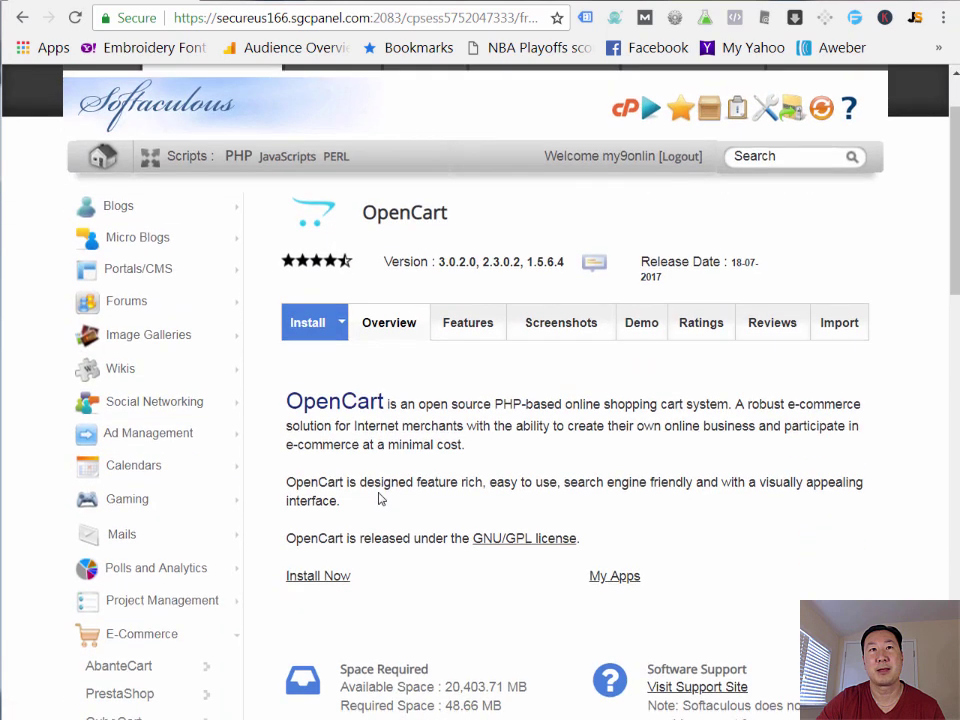
pyautogui.click(305, 322)
pyautogui.scroll(-3, 528, 468)
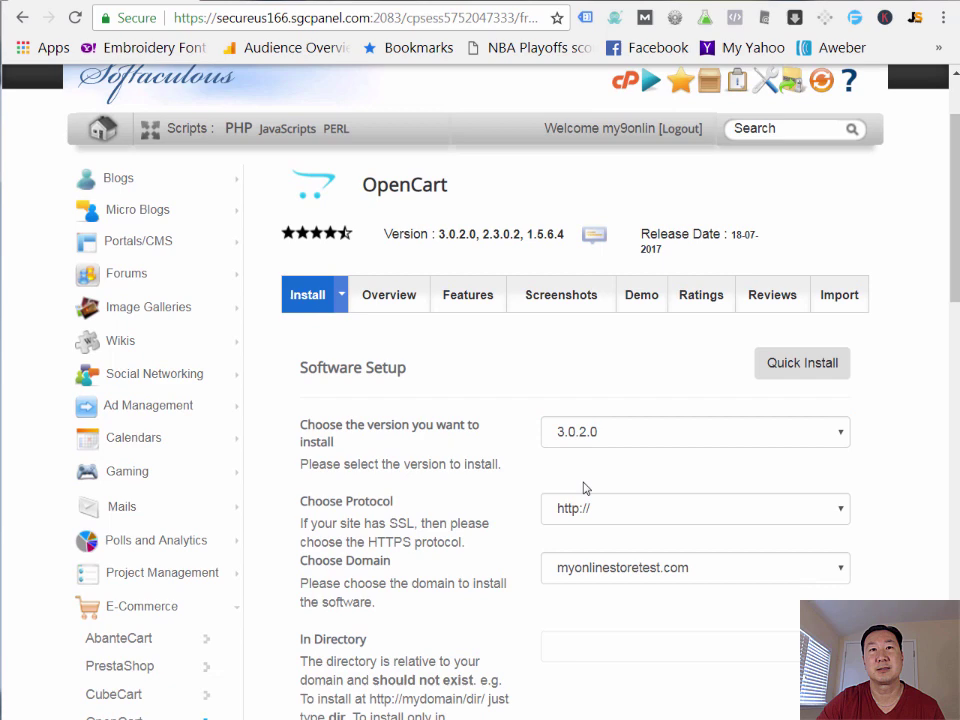
pyautogui.click(583, 482)
pyautogui.scroll(-5, 585, 488)
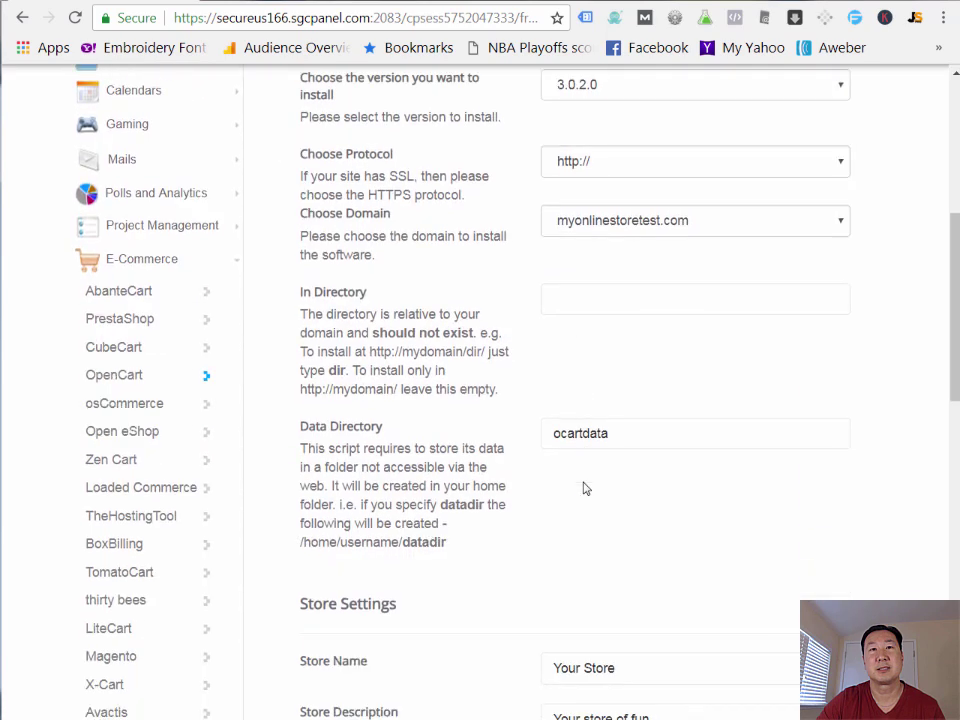
# - Set the store name to 'My Online Store Test' and description to 'My Online Store'
pyautogui.click(585, 485)
pyautogui.tripleClick(617, 387)
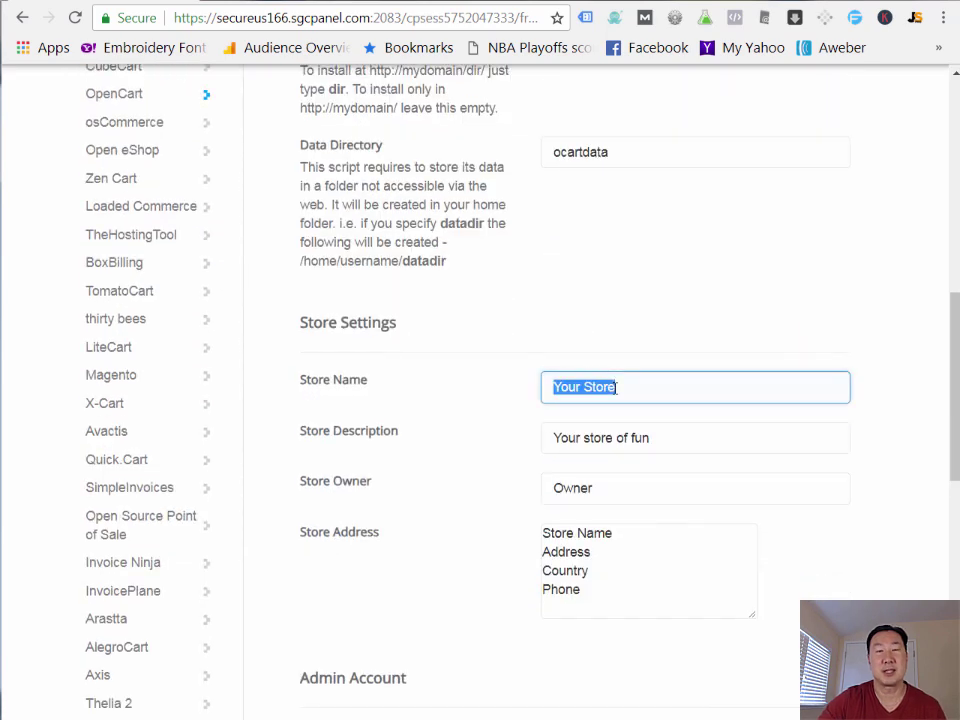
pyautogui.press('BackSpace')
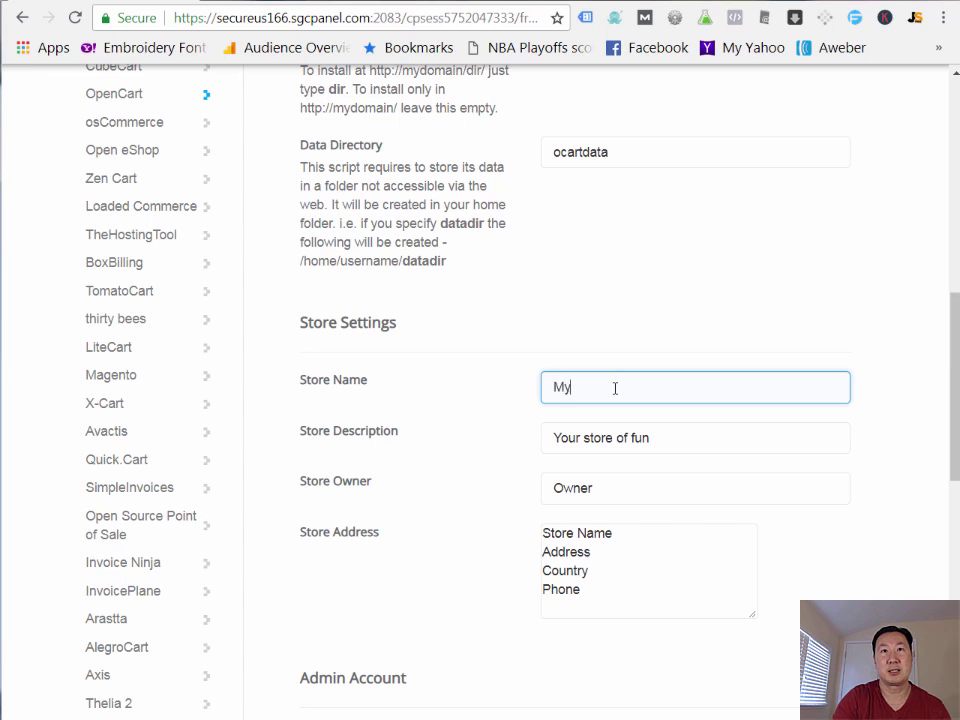
pyautogui.write('My Online Store')
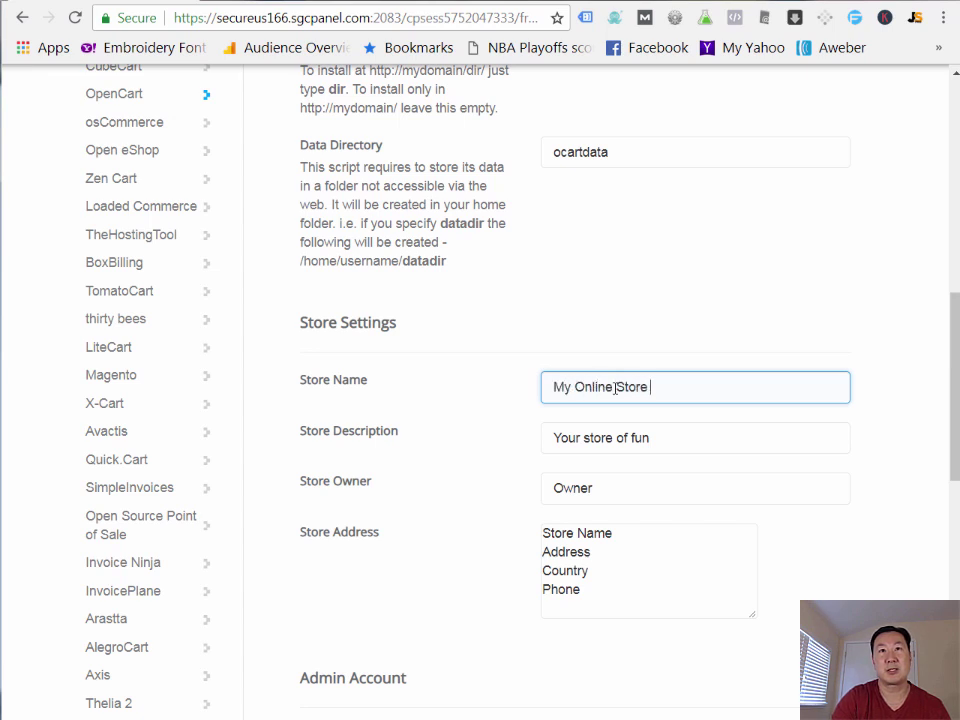
pyautogui.write(' Test')
pyautogui.click(682, 436)
pyautogui.tripleClick(682, 436)
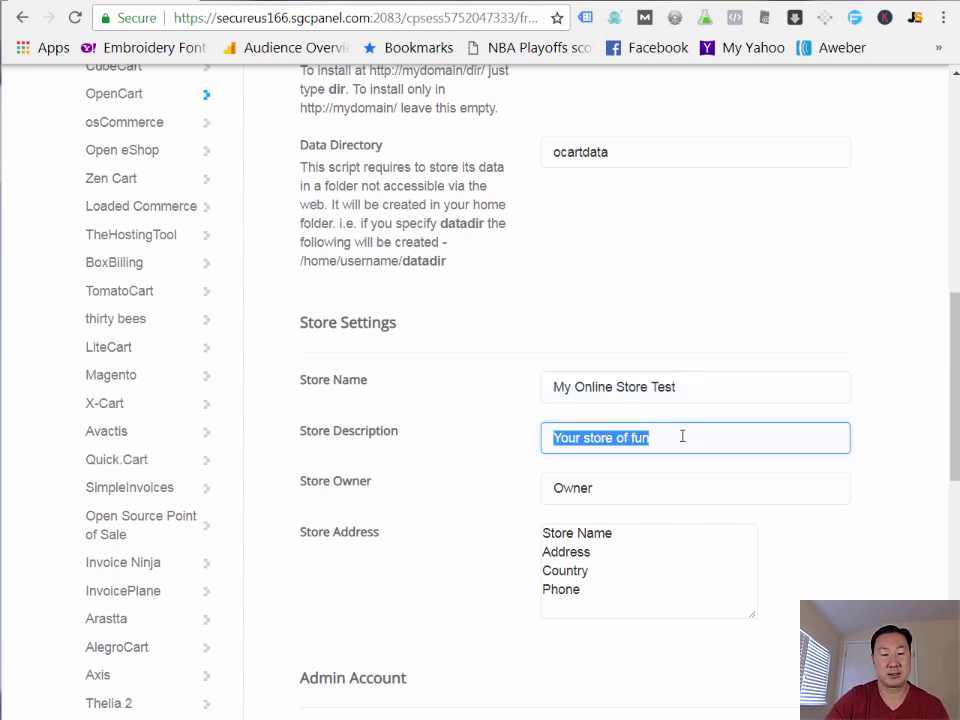
pyautogui.write('My Online ')
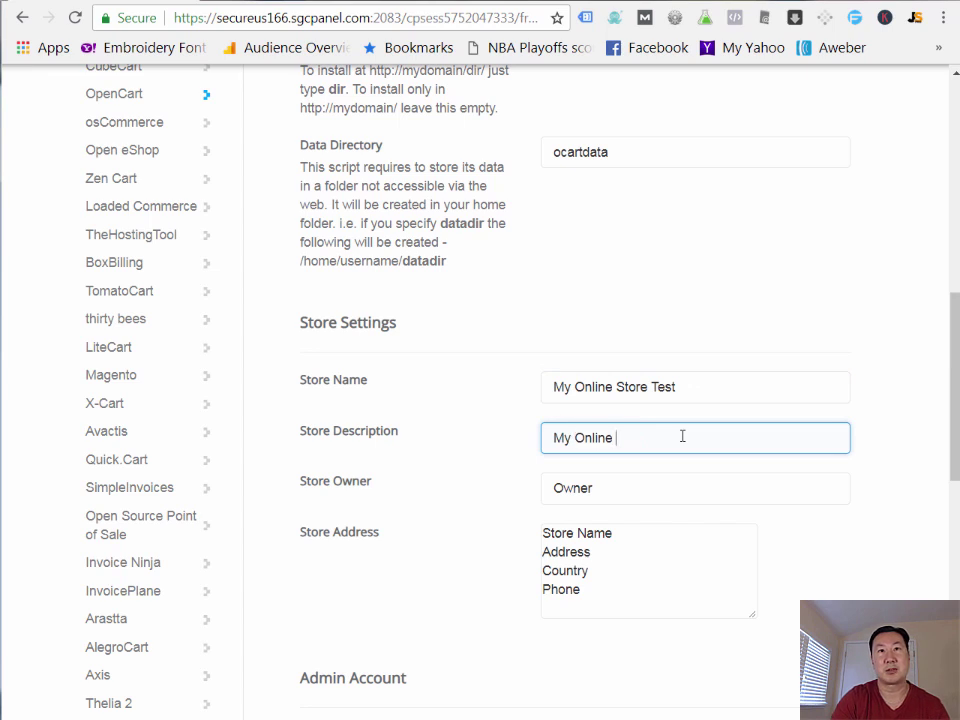
pyautogui.write('Store')
# - Replace the admin username and password with new credentials and install OpenCart
pyautogui.scroll(-3, 683, 437)
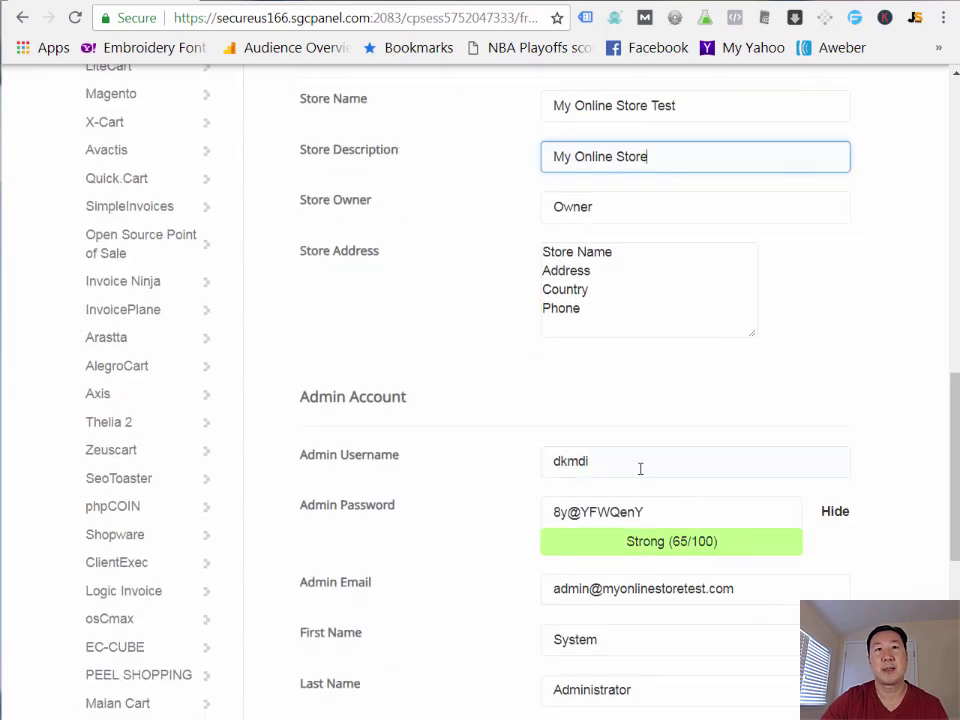
pyautogui.tripleClick(640, 462)
pyautogui.write('mywifequitherjob')
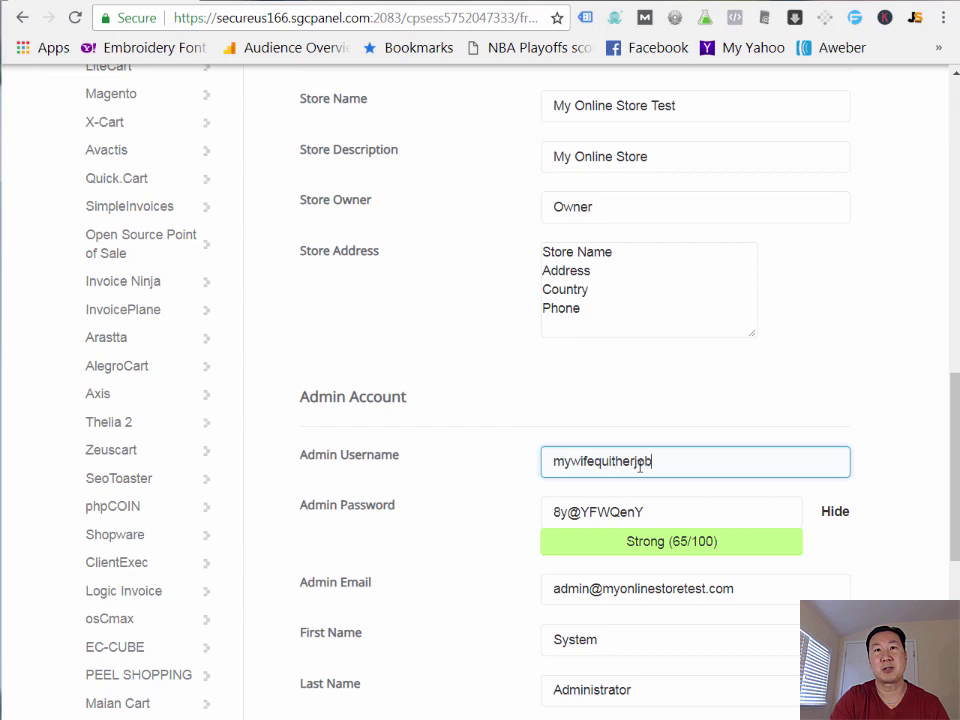
pyautogui.press('Tab')
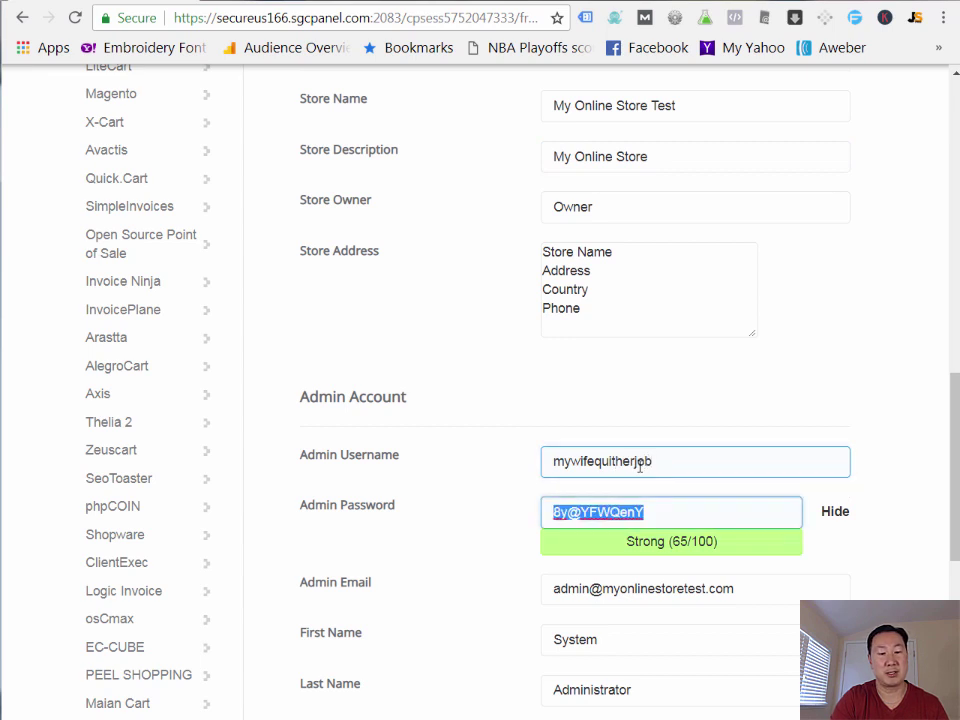
pyautogui.write('Testing')
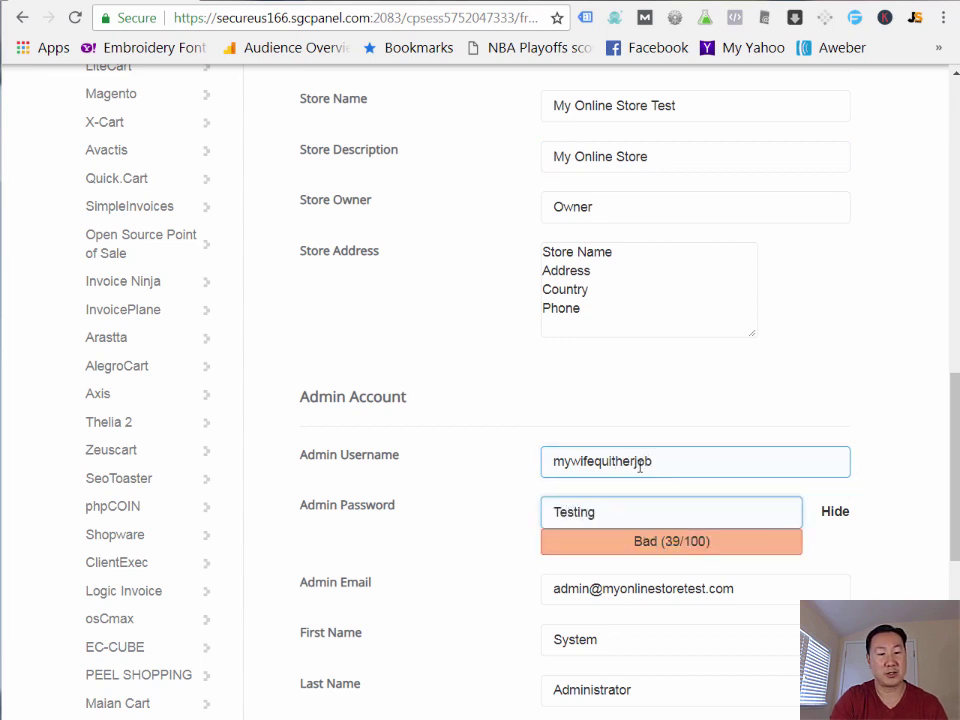
pyautogui.write('123456')
pyautogui.press('BackSpace')
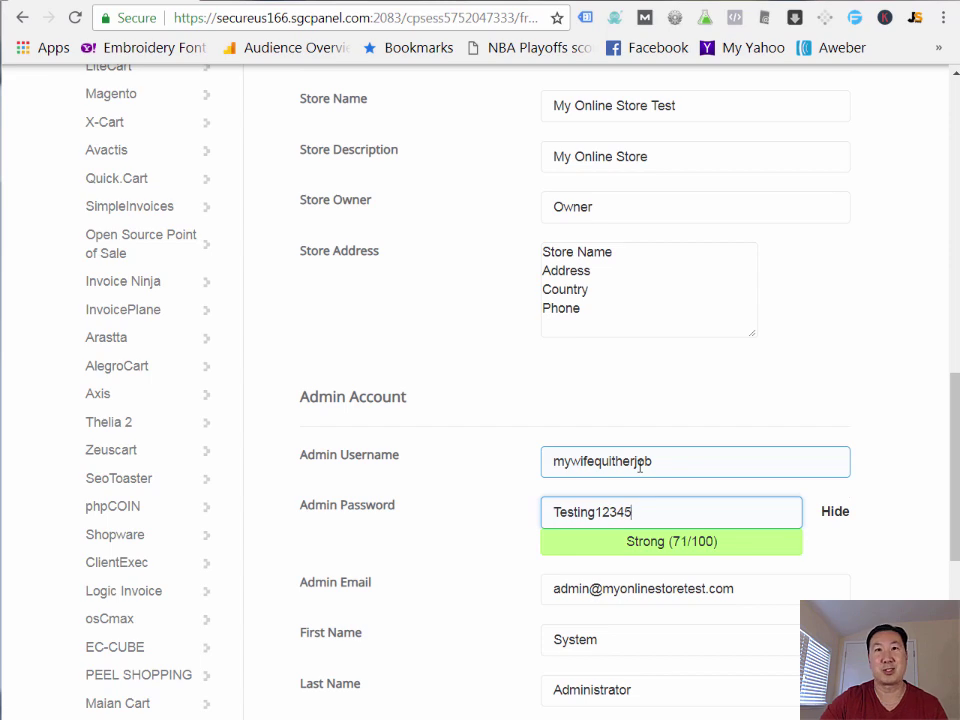
pyautogui.scroll(-4, 660, 510)
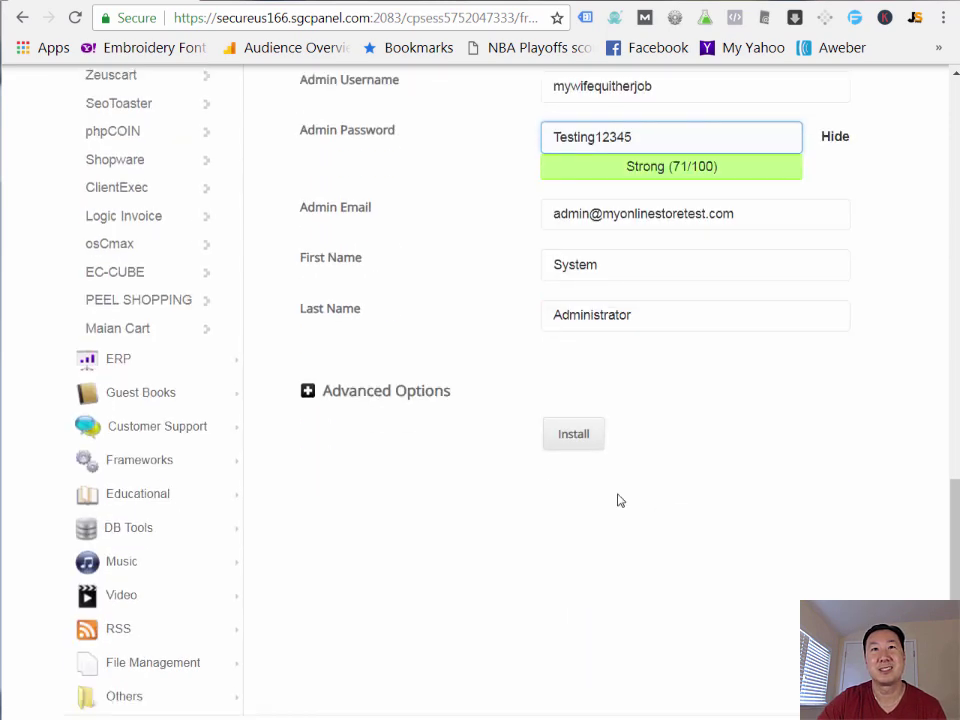
pyautogui.click(586, 437)
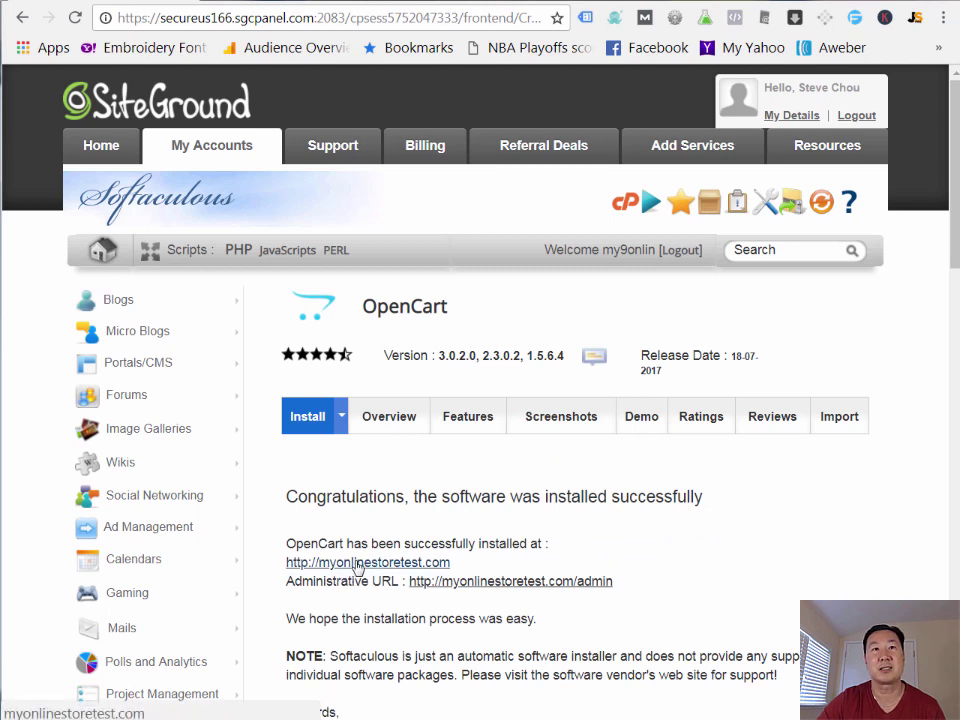
# - Open the live storefront, add the Featured MacBook to the cart, and return to Softaculous
pyautogui.click(358, 563)
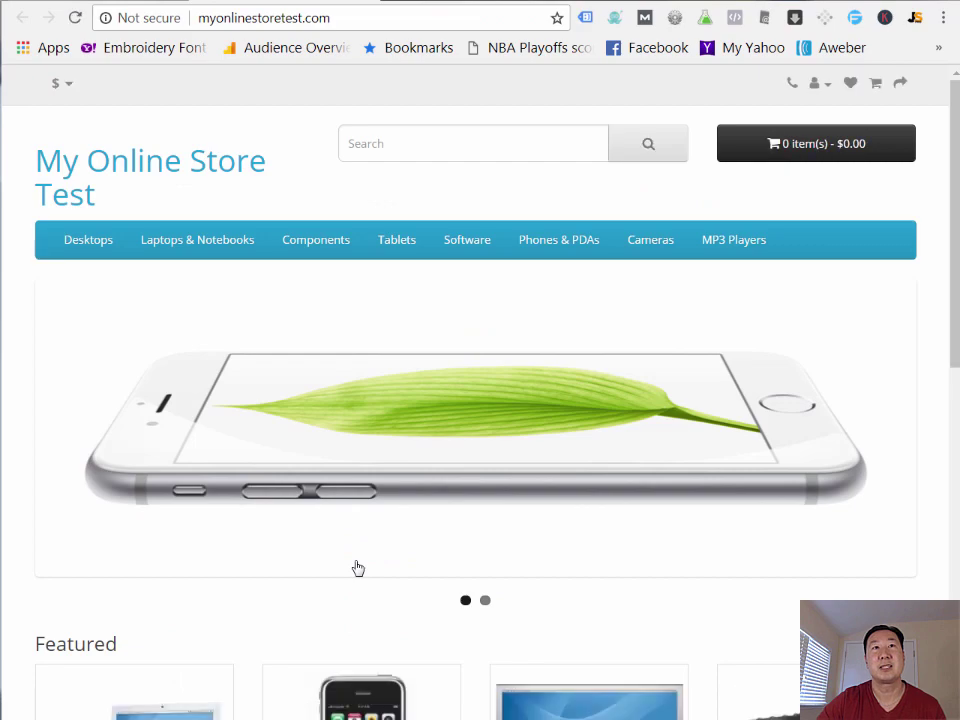
pyautogui.scroll(-5, 433, 381)
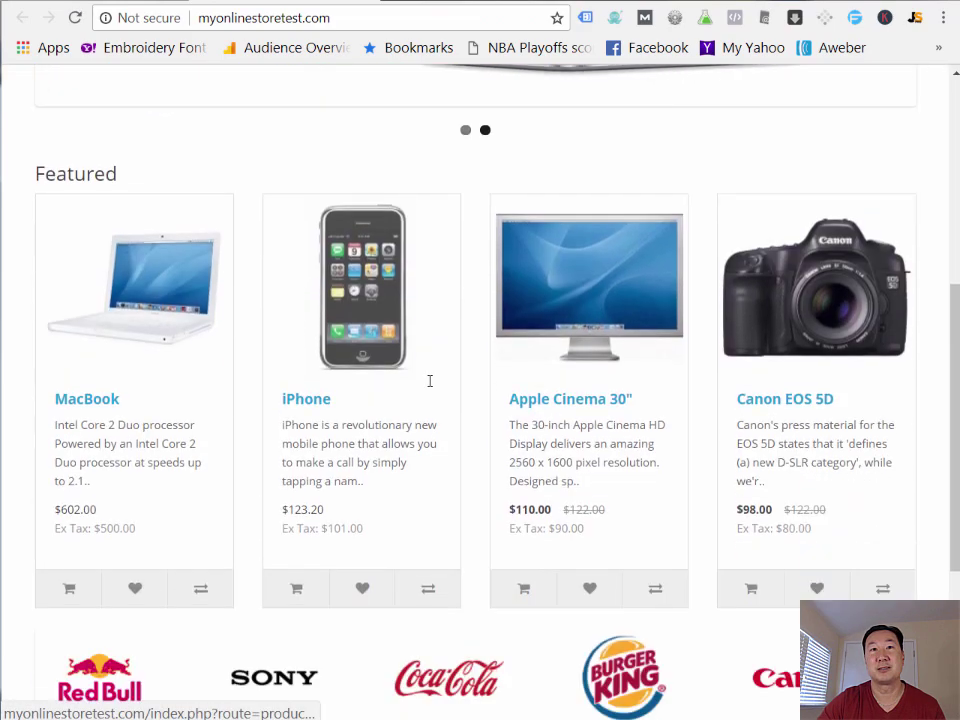
pyautogui.scroll(-4, 430, 385)
pyautogui.scroll(9, 430, 390)
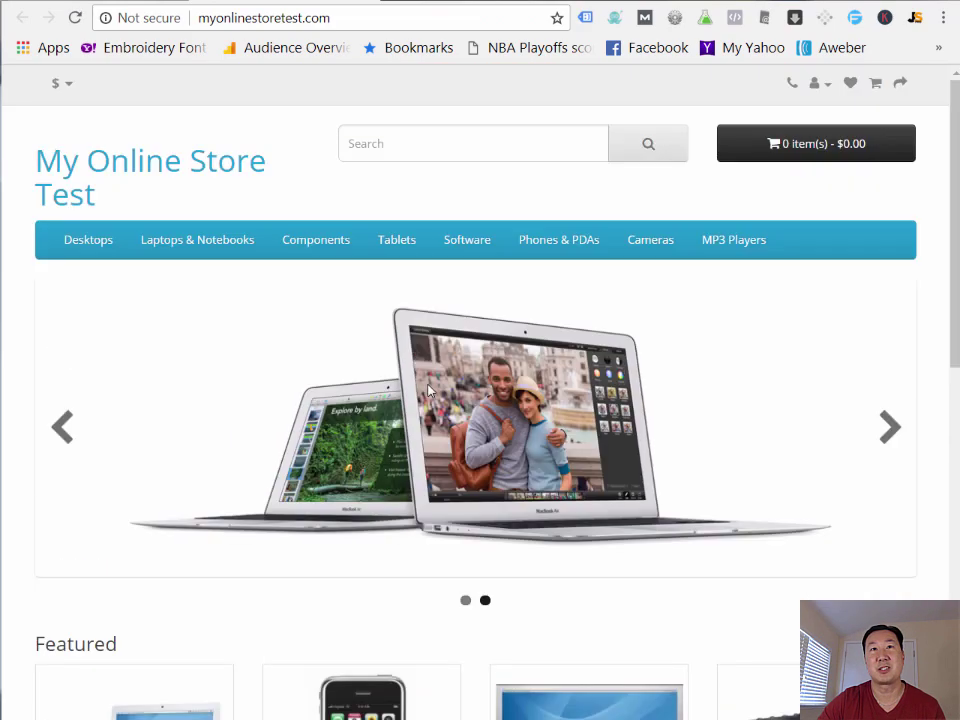
pyautogui.scroll(-3, 430, 390)
pyautogui.click(176, 443)
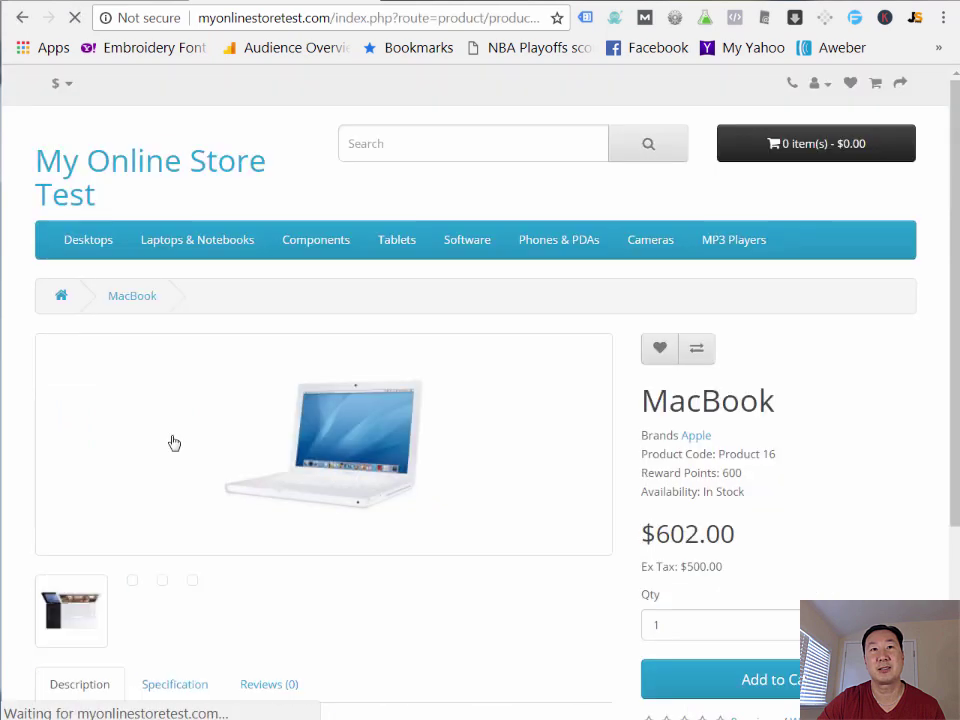
pyautogui.click(750, 679)
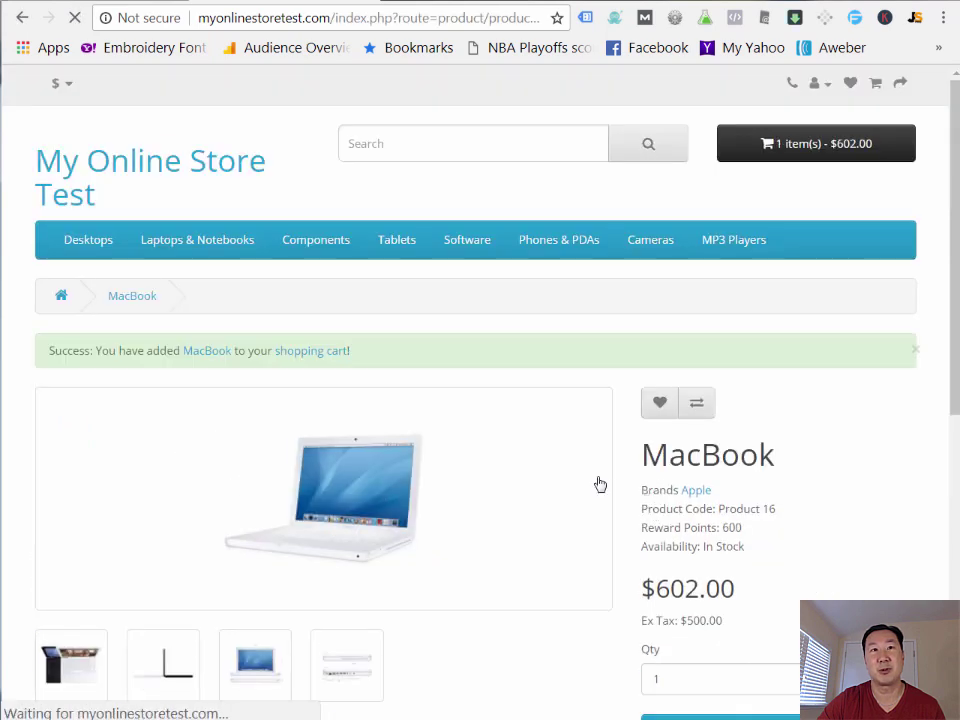
pyautogui.click(121, 3)
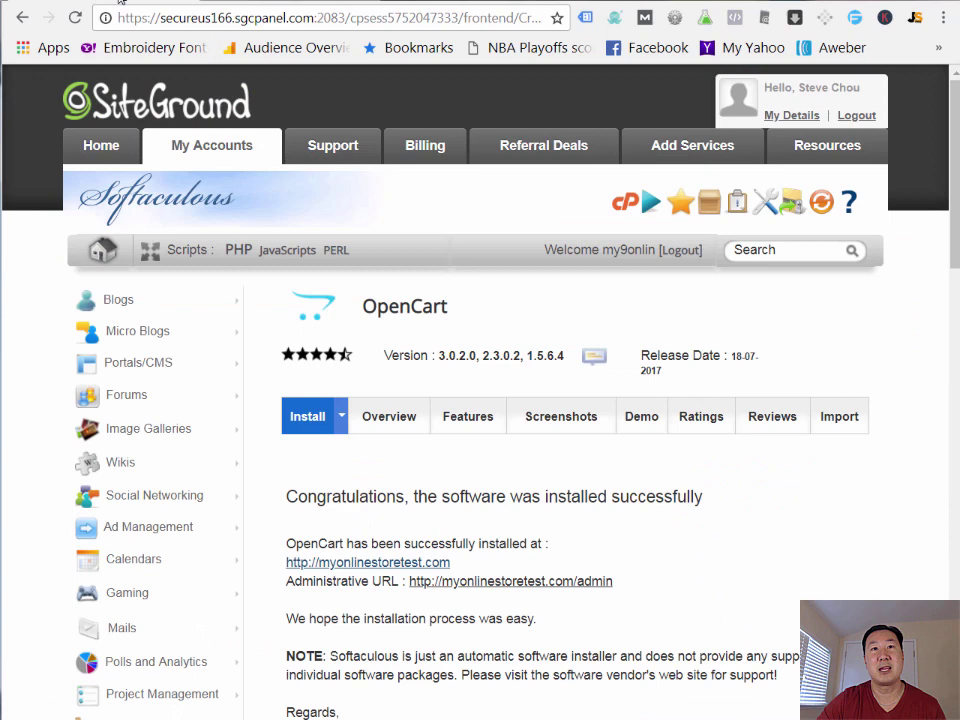
# - Log in to the OpenCart admin with the admin username and password, then open Catalog > Products
pyautogui.click(520, 581)
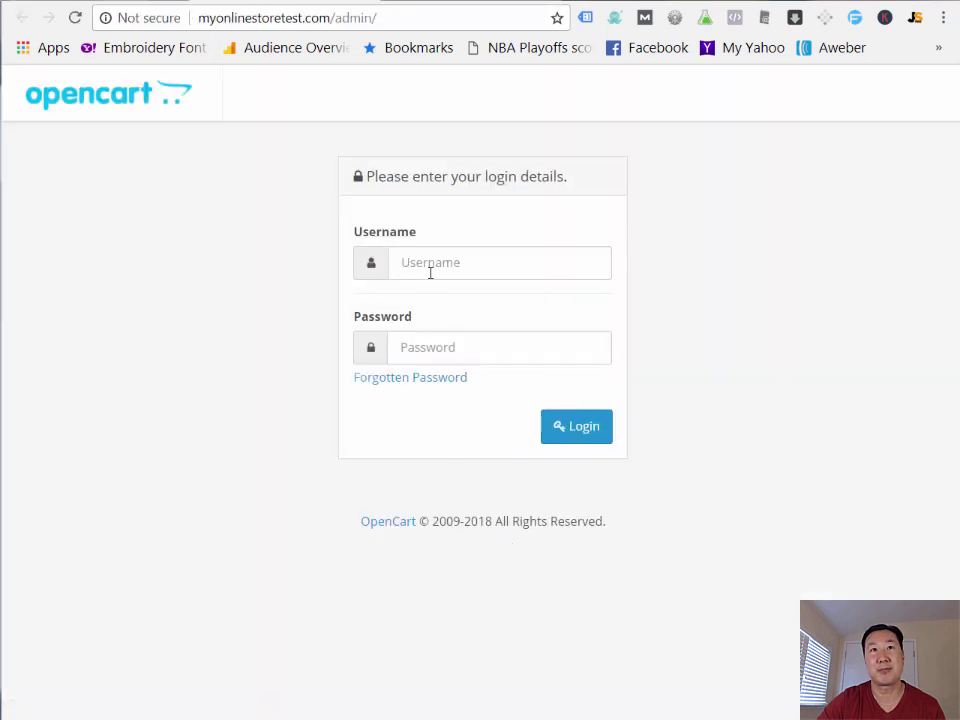
pyautogui.click(430, 265)
pyautogui.write('mywifequitherjob')
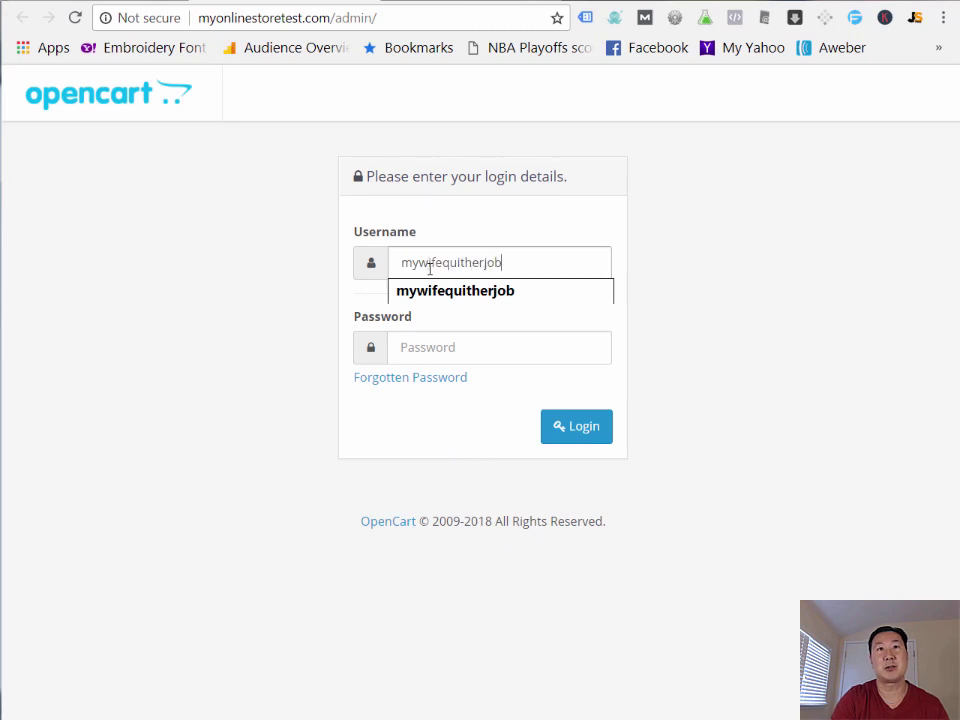
pyautogui.press('Tab')
pyautogui.write('••')
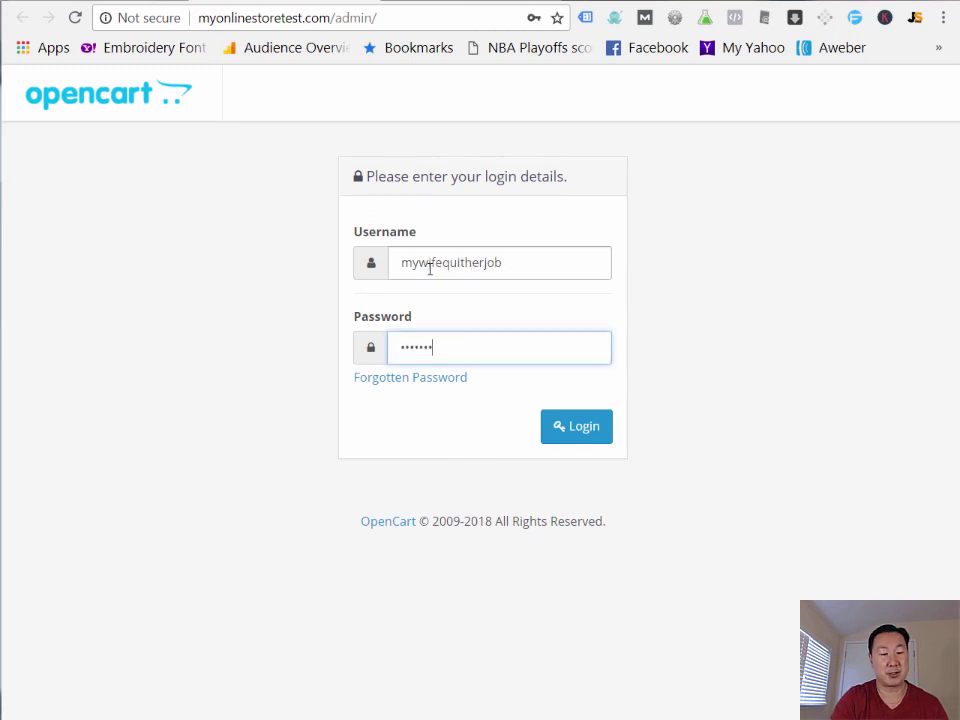
pyautogui.click(576, 426)
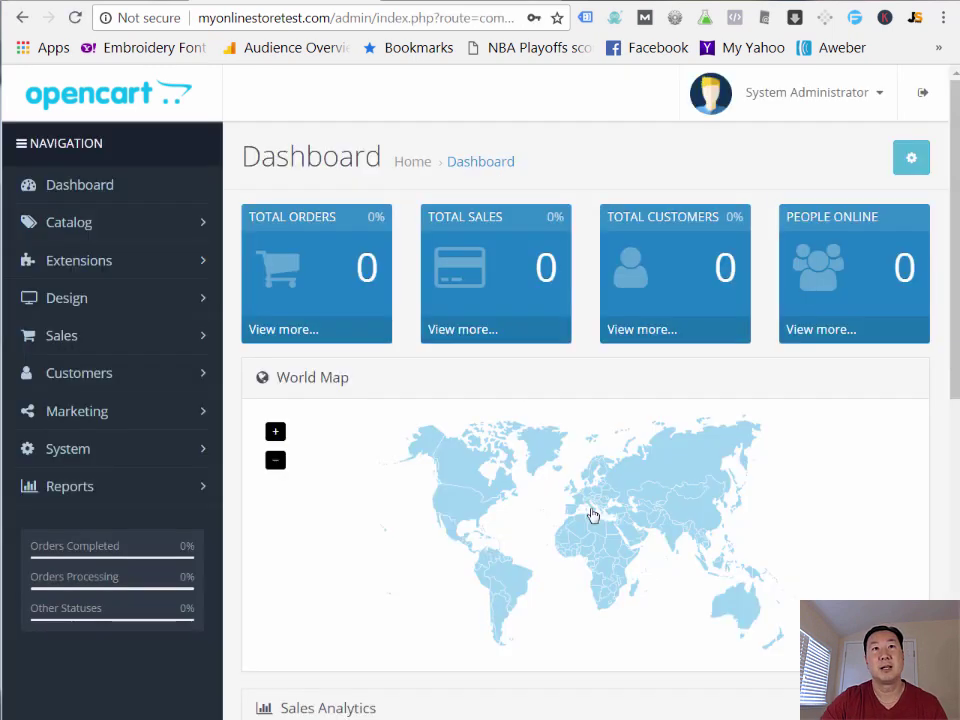
pyautogui.click(98, 233)
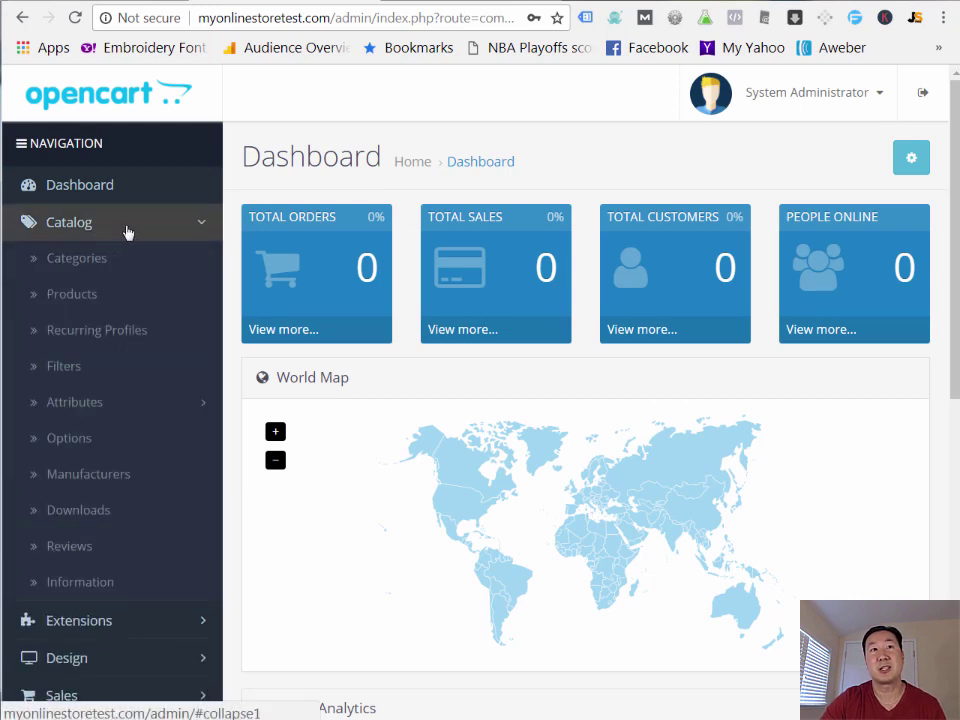
pyautogui.click(92, 290)
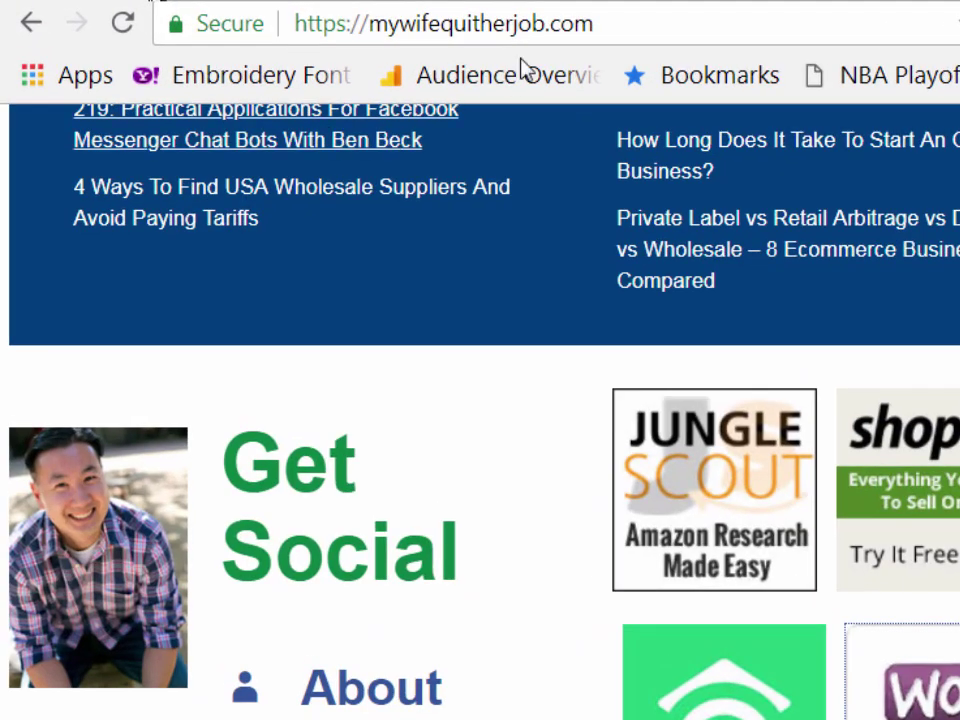
pyautogui.scroll(5, 620, 300)
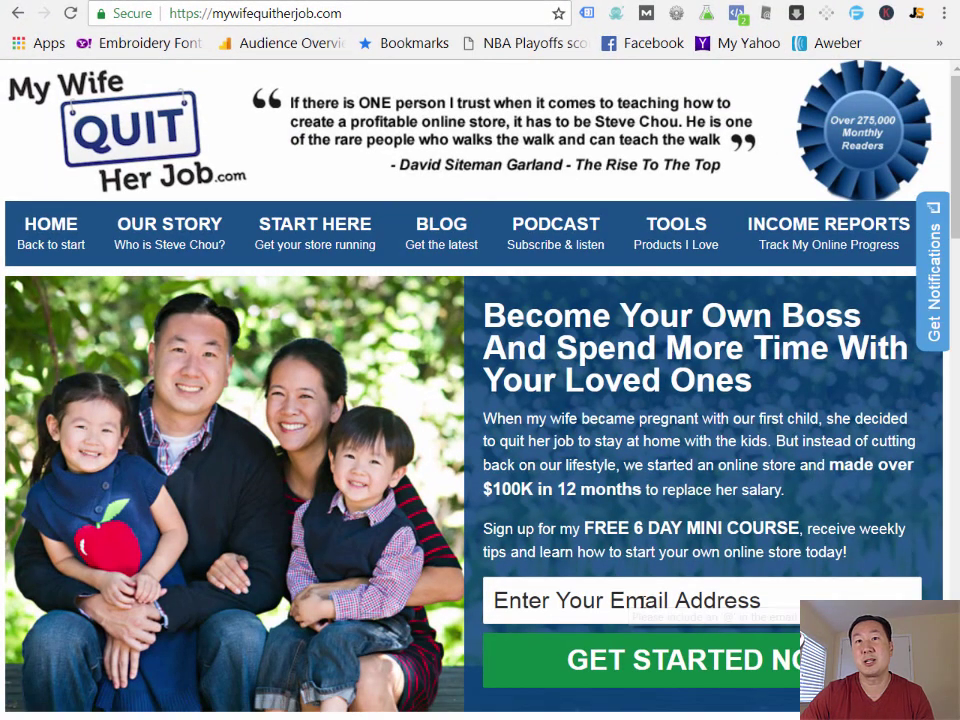
pyautogui.click(668, 662)
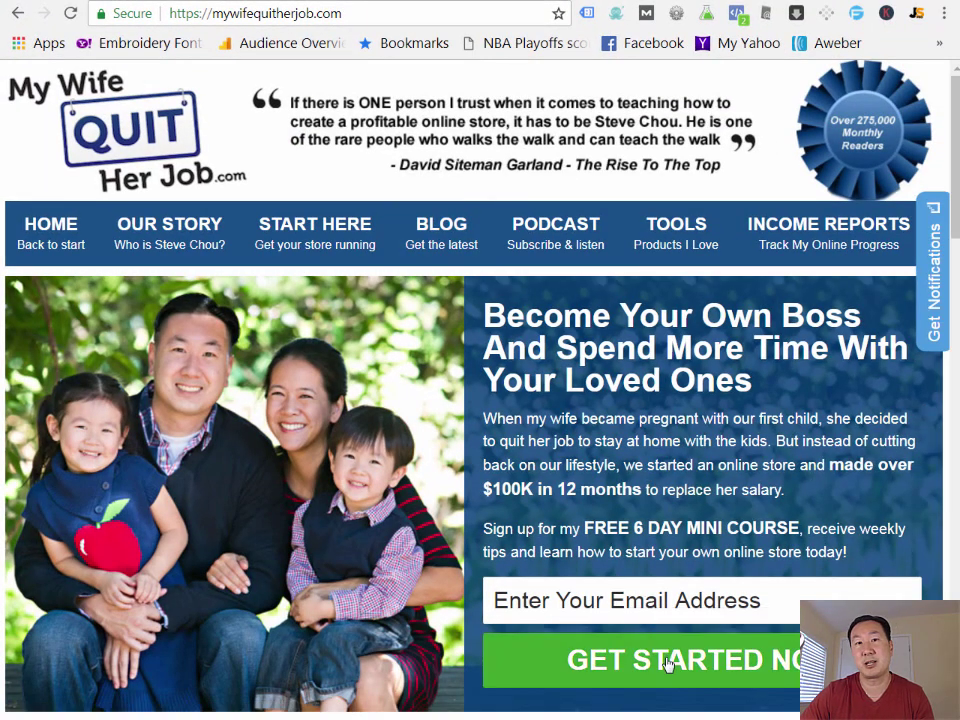